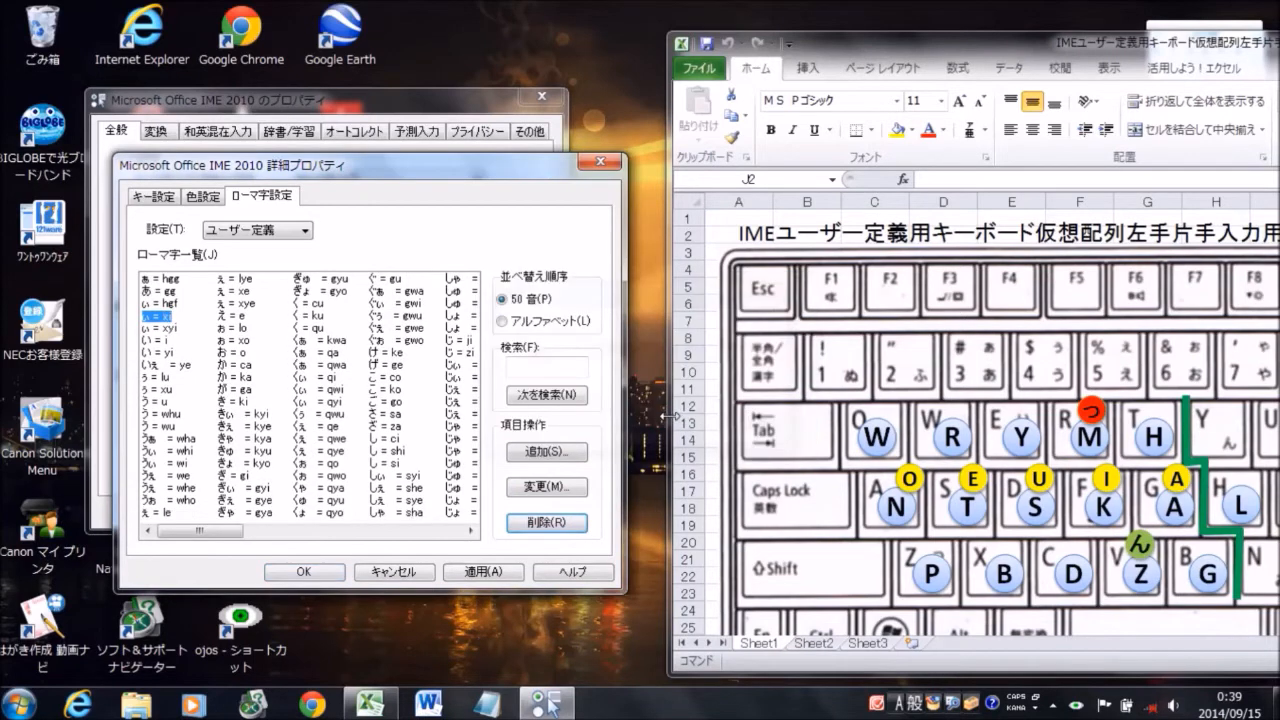
Delete the romaji entries ぃ = xi and ぃ = xyi from the user-defined list
left_click(572, 512)
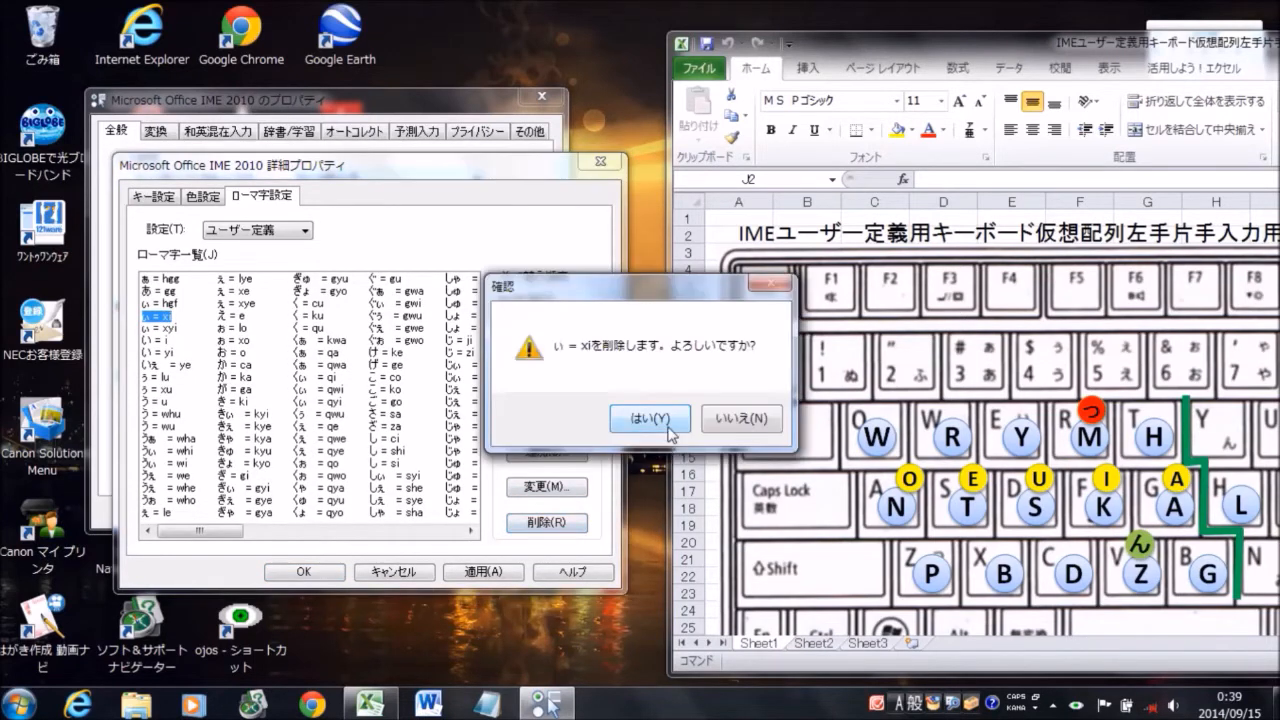
left_click(663, 422)
left_click(572, 522)
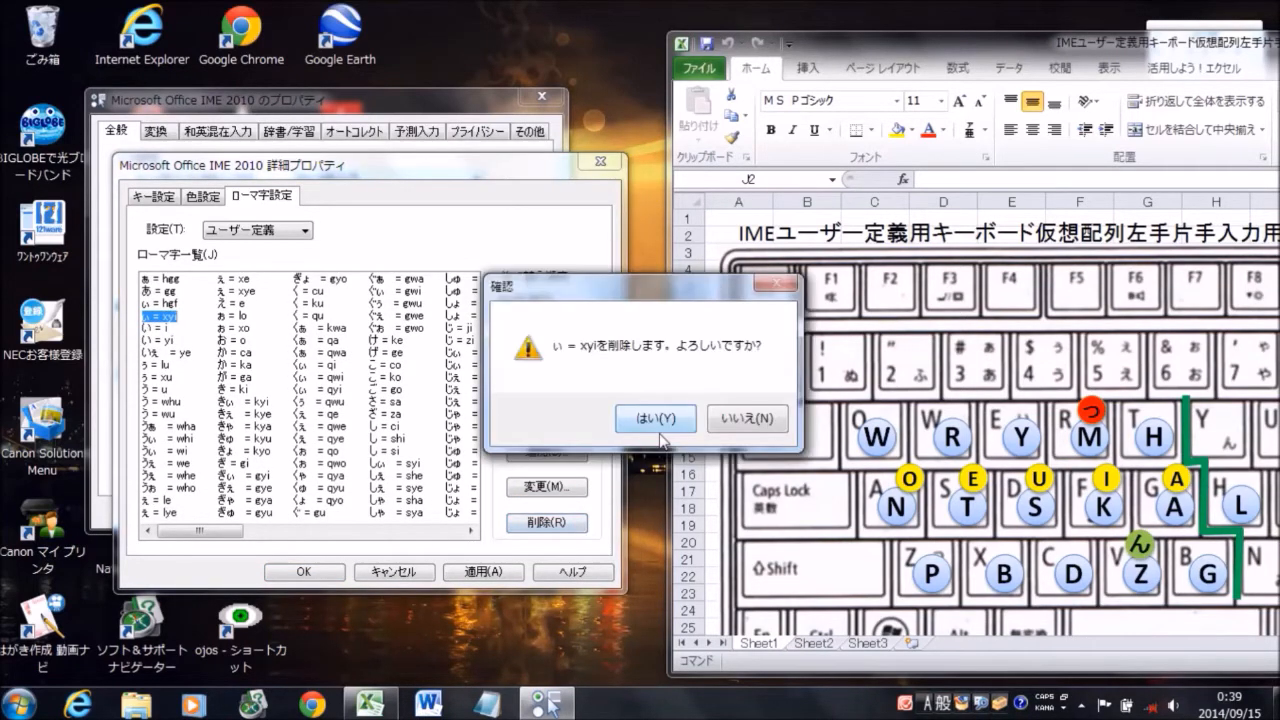
left_click(663, 421)
Change the romaji for い = i to gf and delete the entry い = yi
left_click(582, 490)
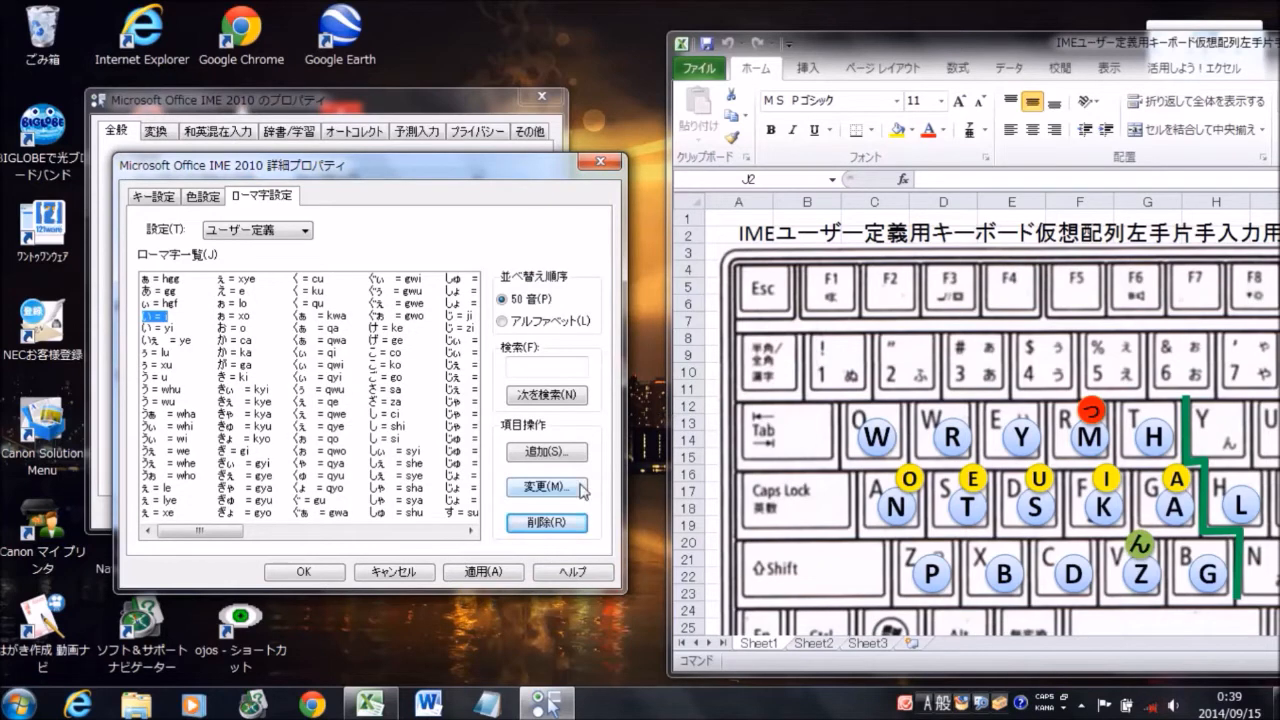
type("gi")
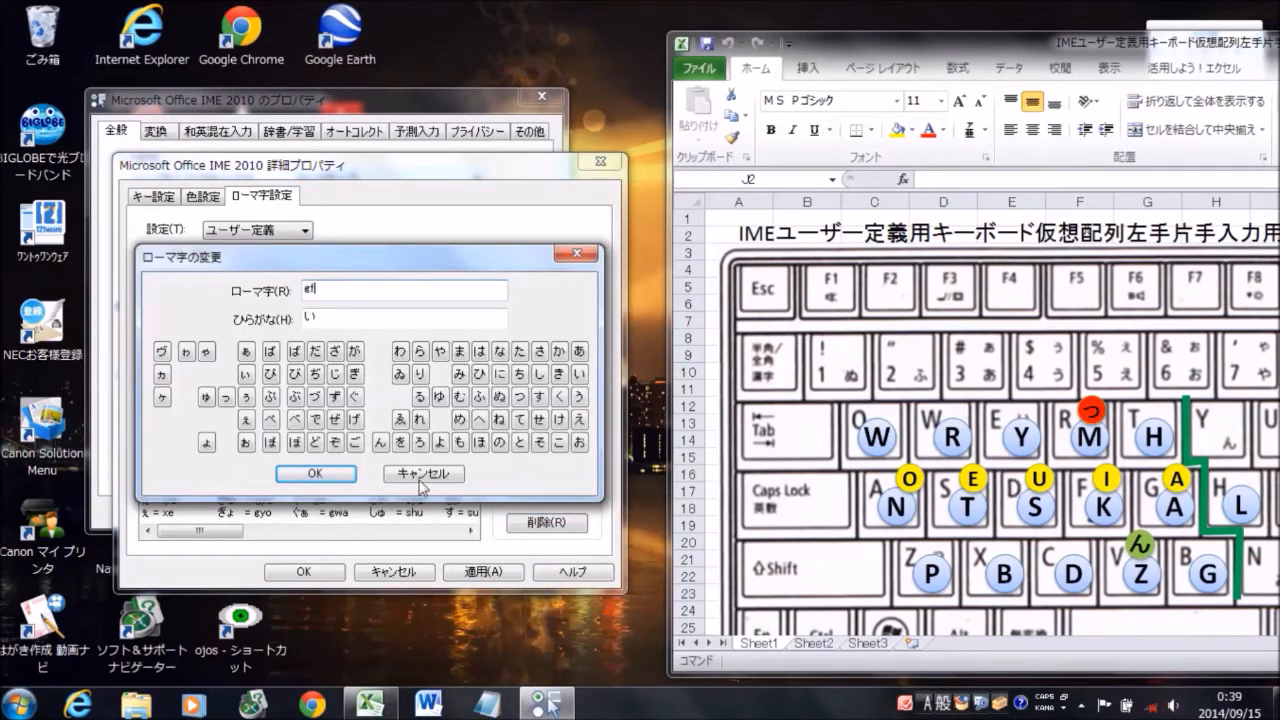
left_click(330, 474)
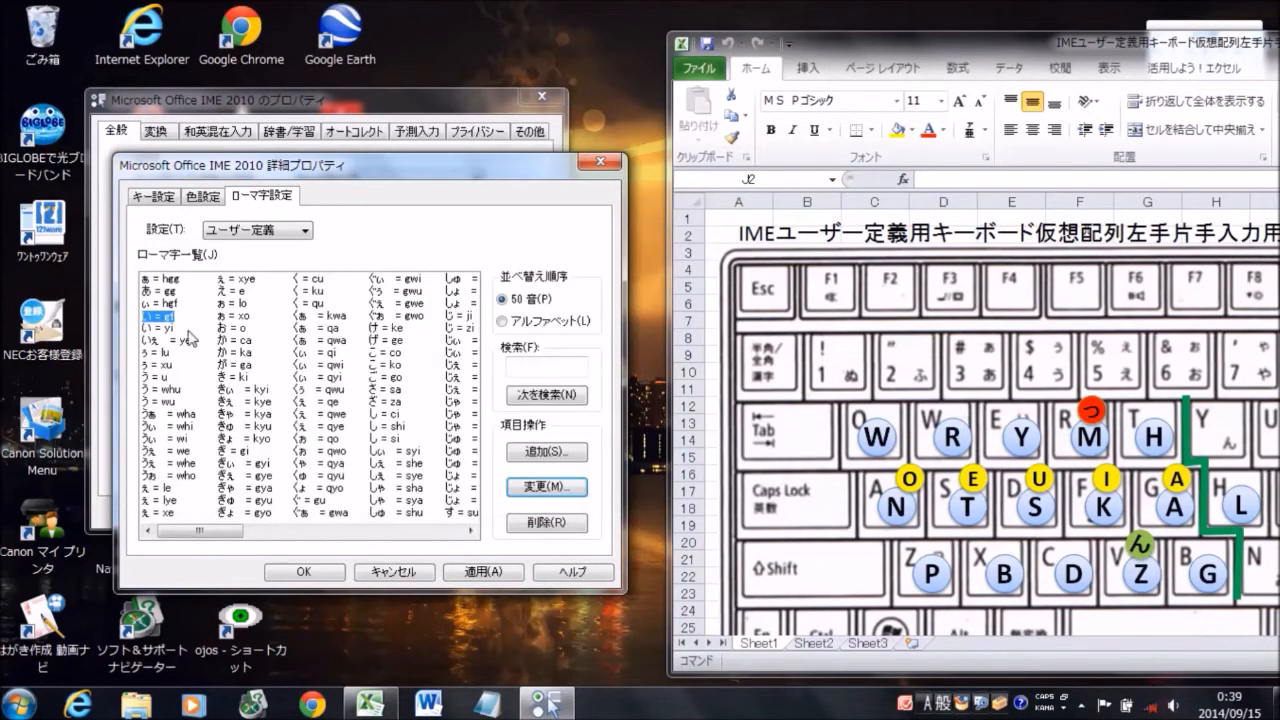
left_click(164, 329)
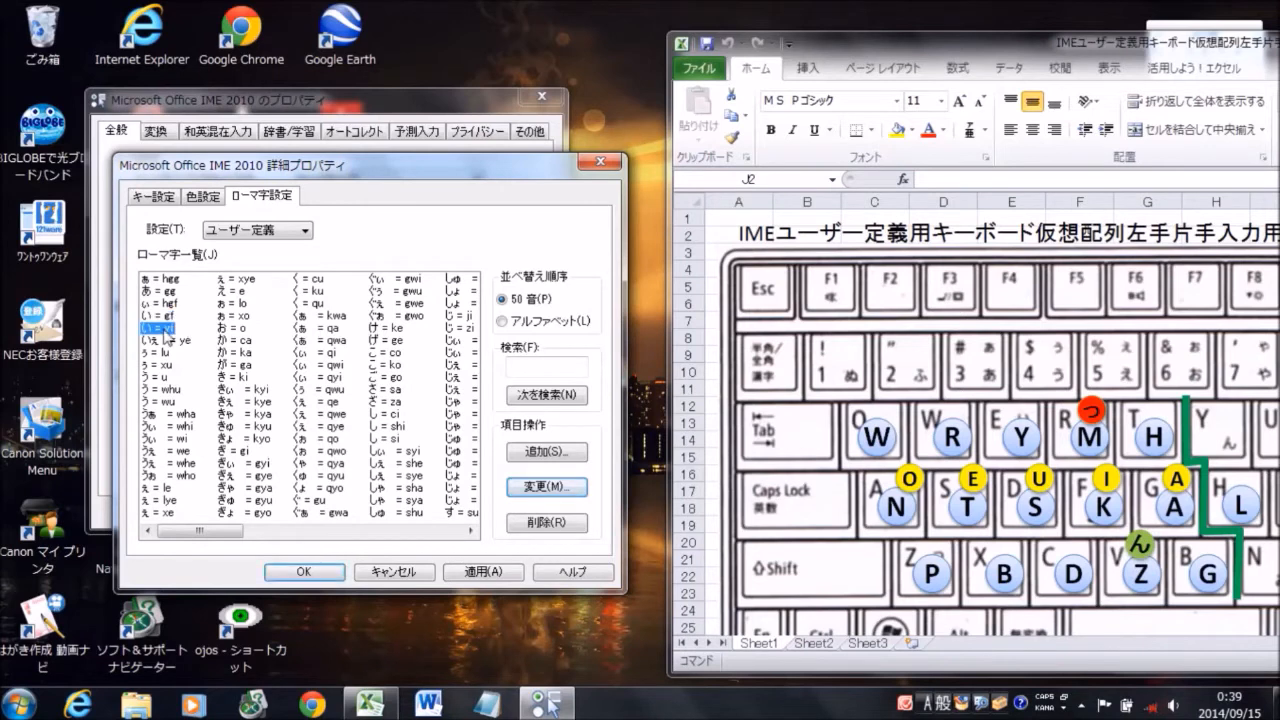
left_click(552, 522)
left_click(650, 418)
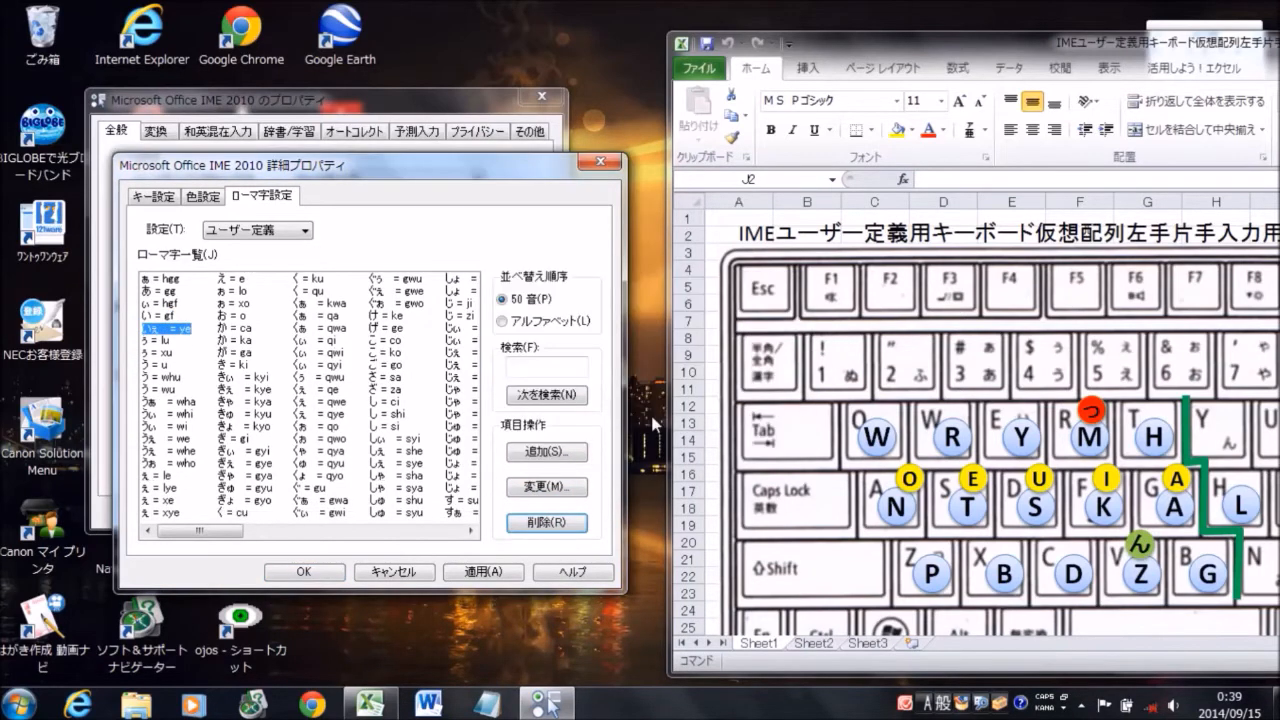
Change the romaji spelling of いぇ to es
left_click(580, 490)
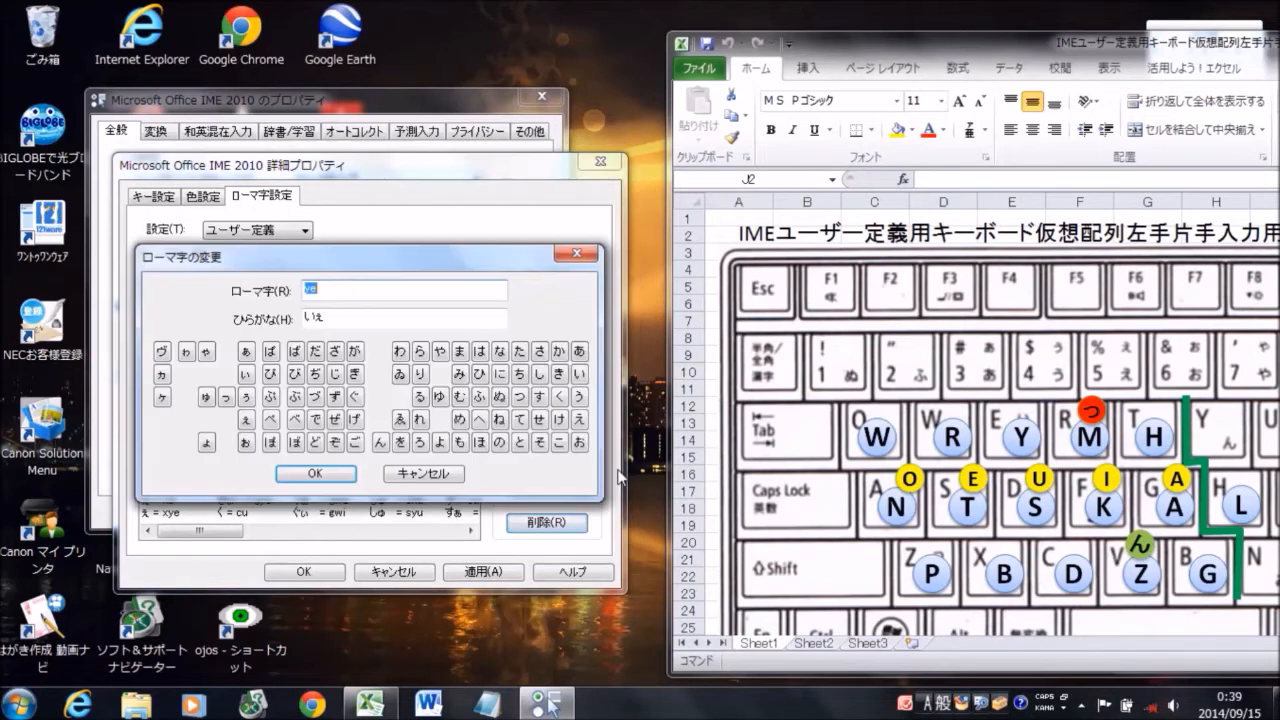
type("es")
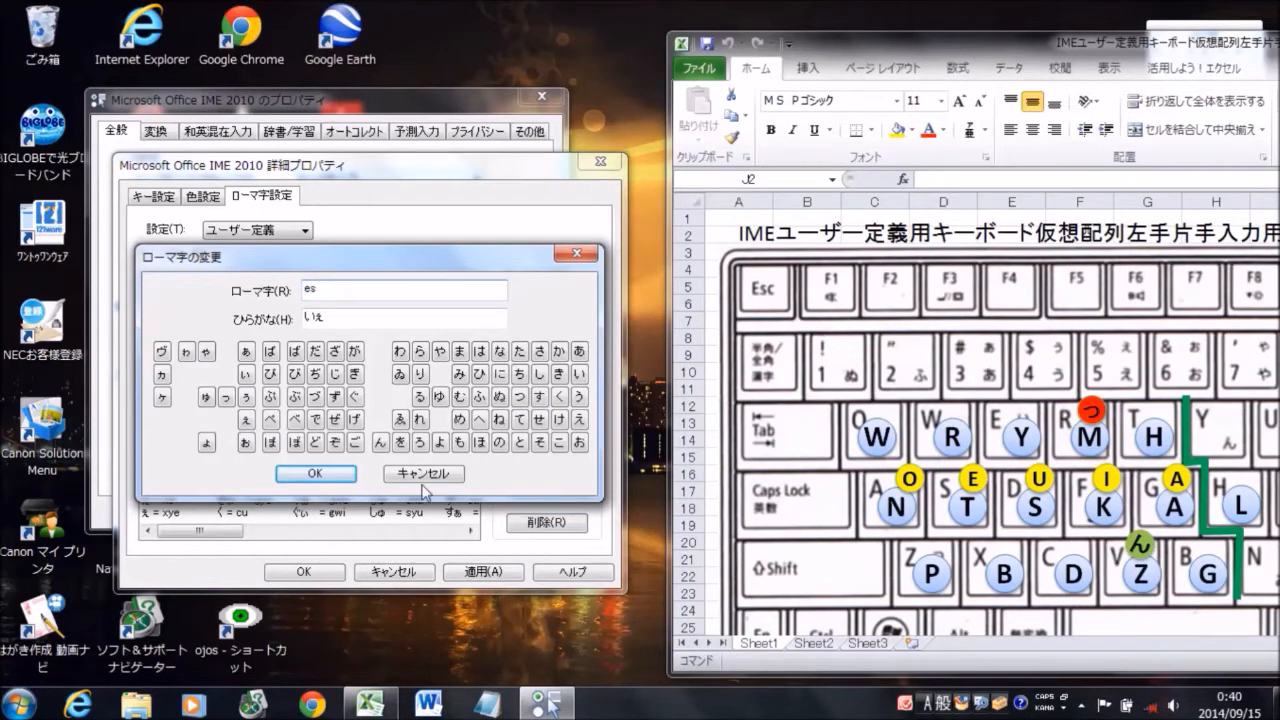
left_click(314, 473)
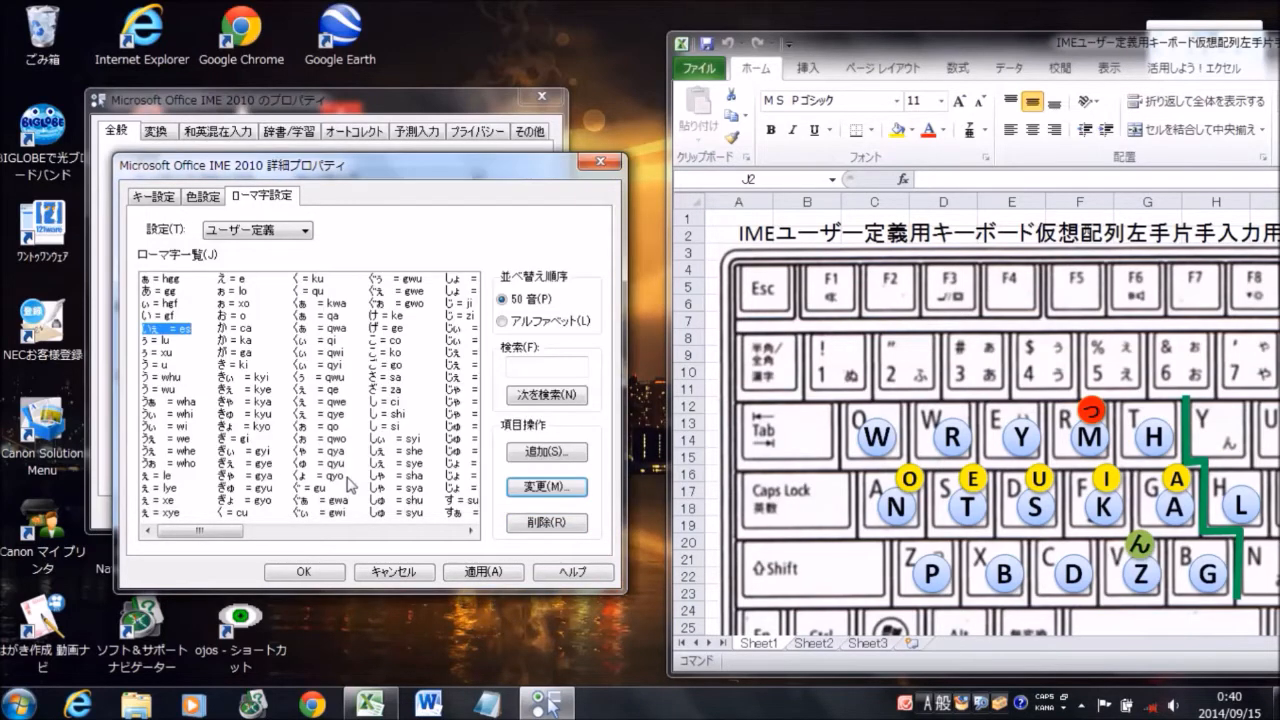
Change the romaji spelling of the small ぅ entry (lu) to hgd
left_click(166, 341)
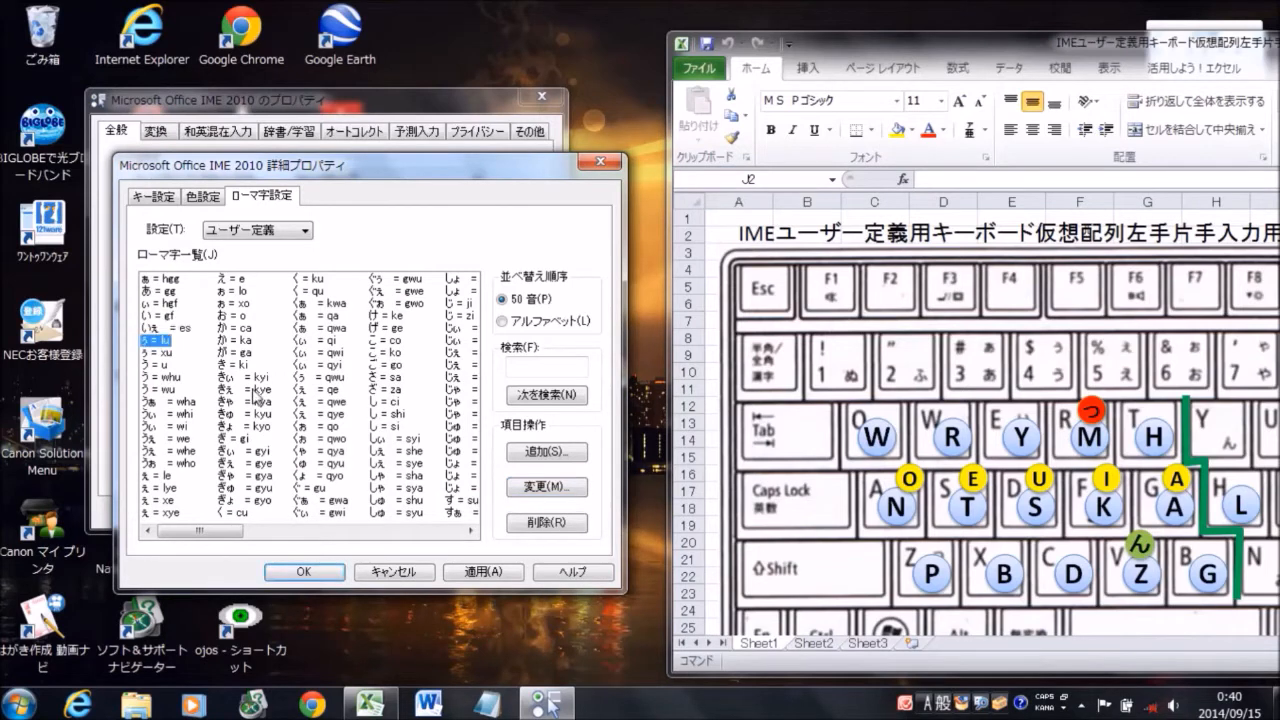
left_click(546, 487)
type("hg")
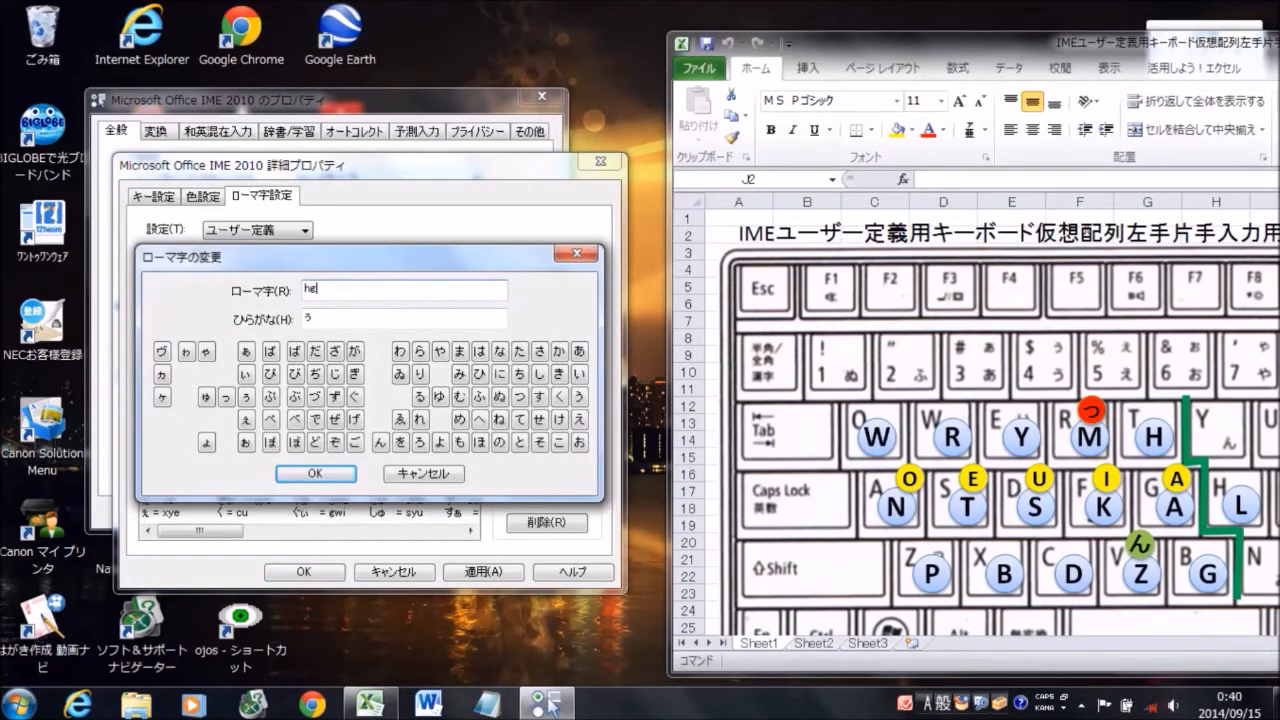
type("d")
left_click(345, 476)
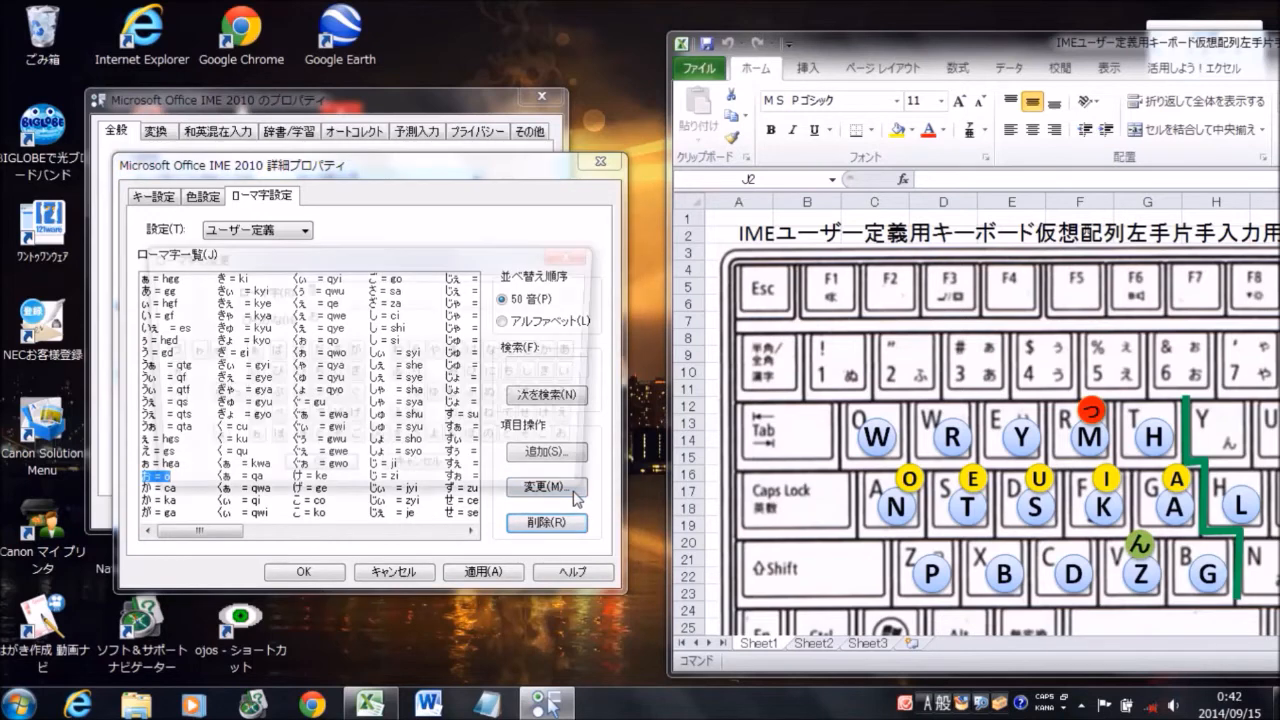
Change the romaji for お to ga, allowing the conflicting が = ga entry to be deleted
left_click(577, 497)
type("ga")
left_click(338, 473)
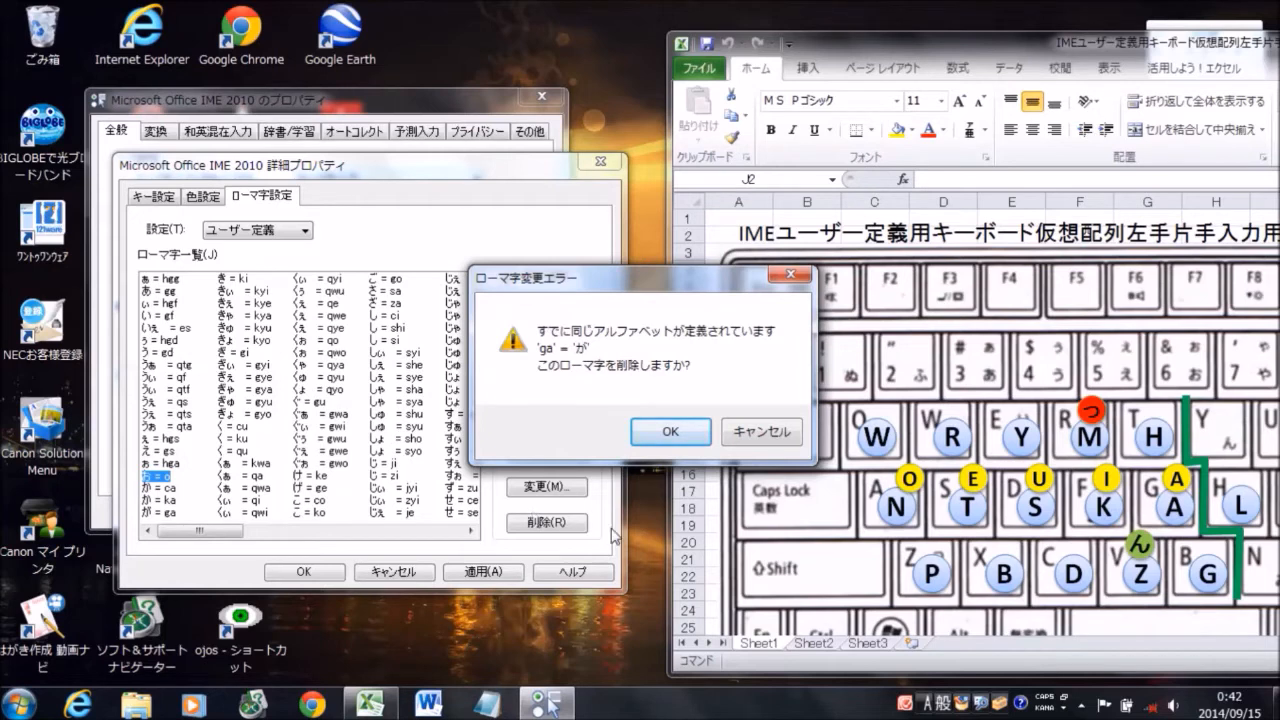
left_click(668, 432)
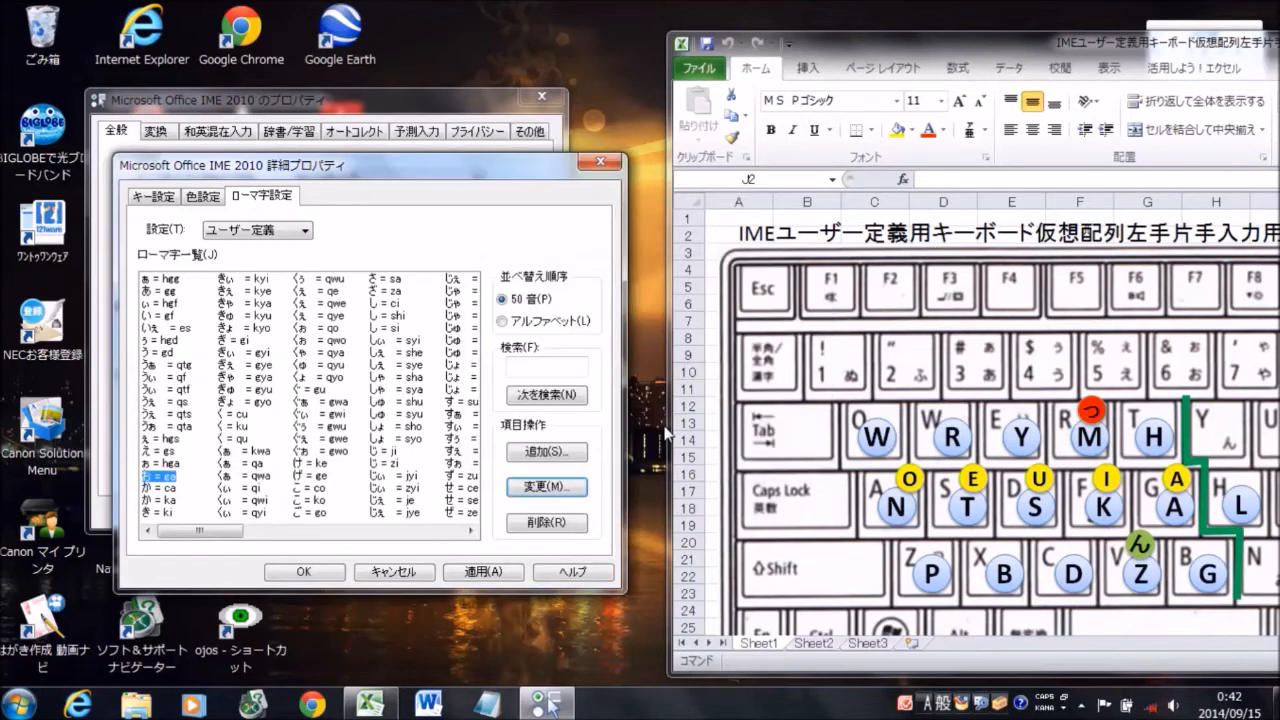
Add a new romaji entry that assigns bg to が
left_click(583, 455)
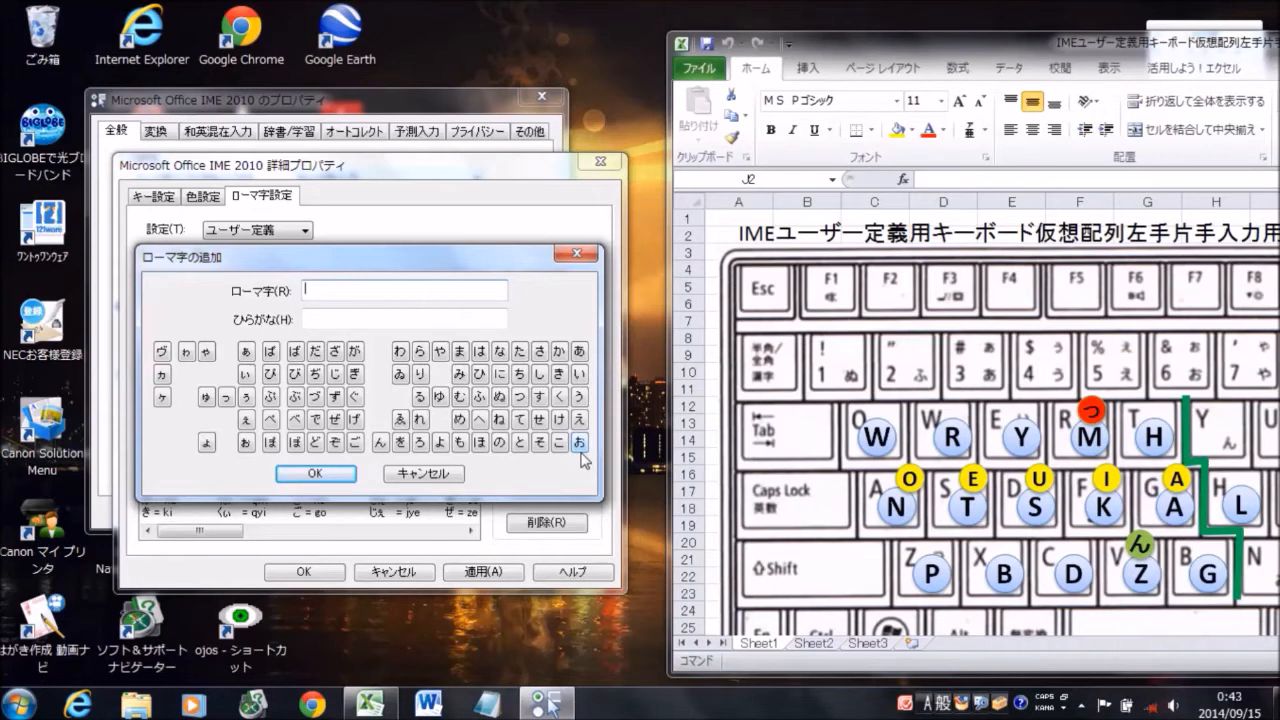
type("be")
left_click(356, 352)
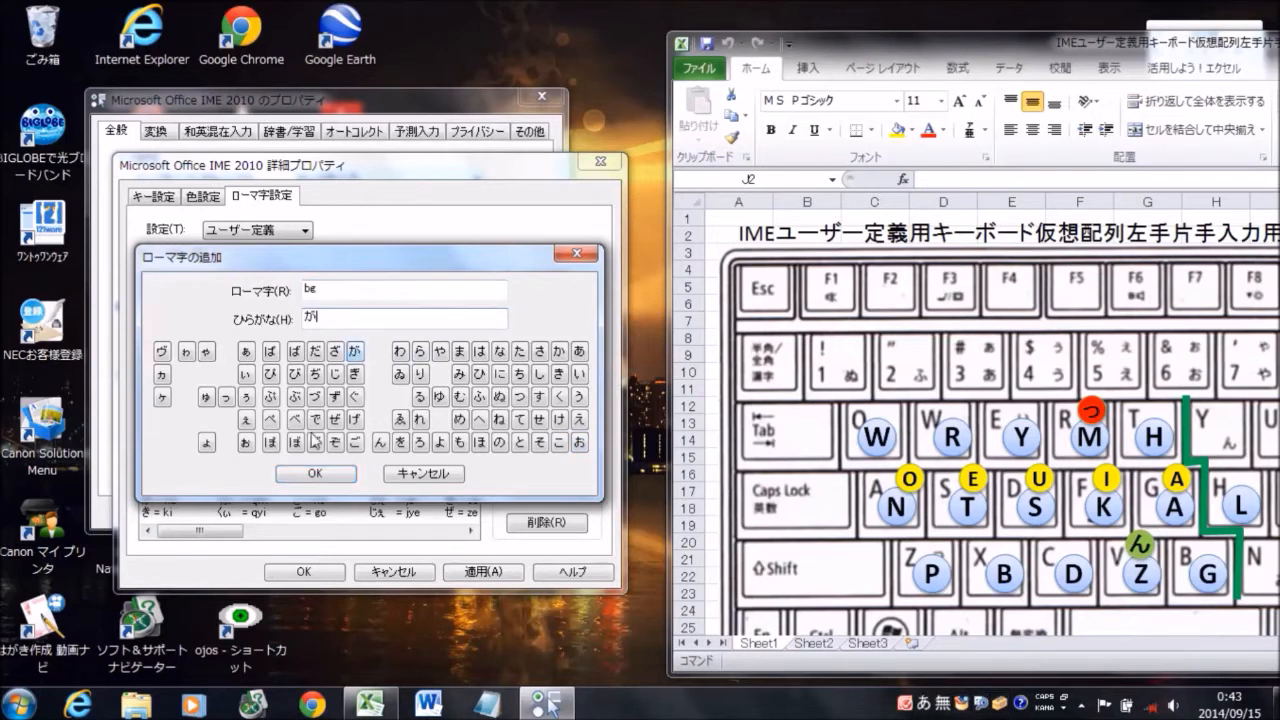
left_click(316, 474)
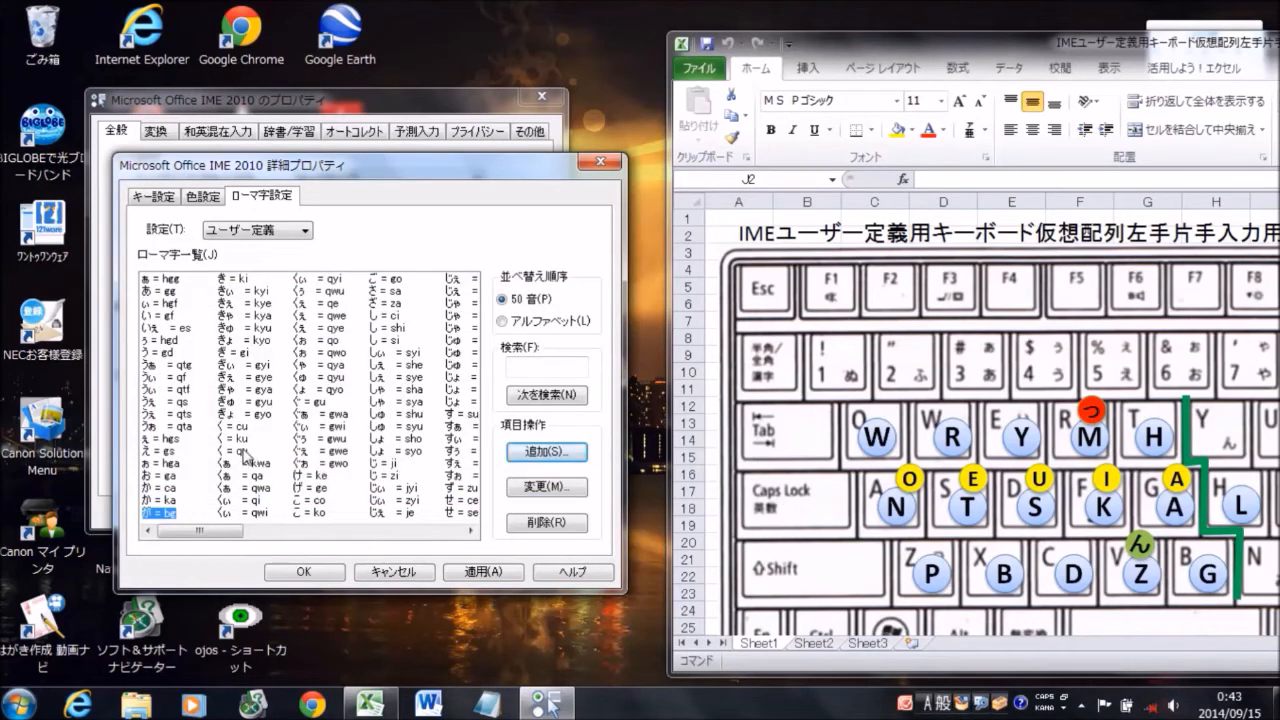
Change the romaji for か = ca to fg and delete the entry か = ka
left_click(168, 489)
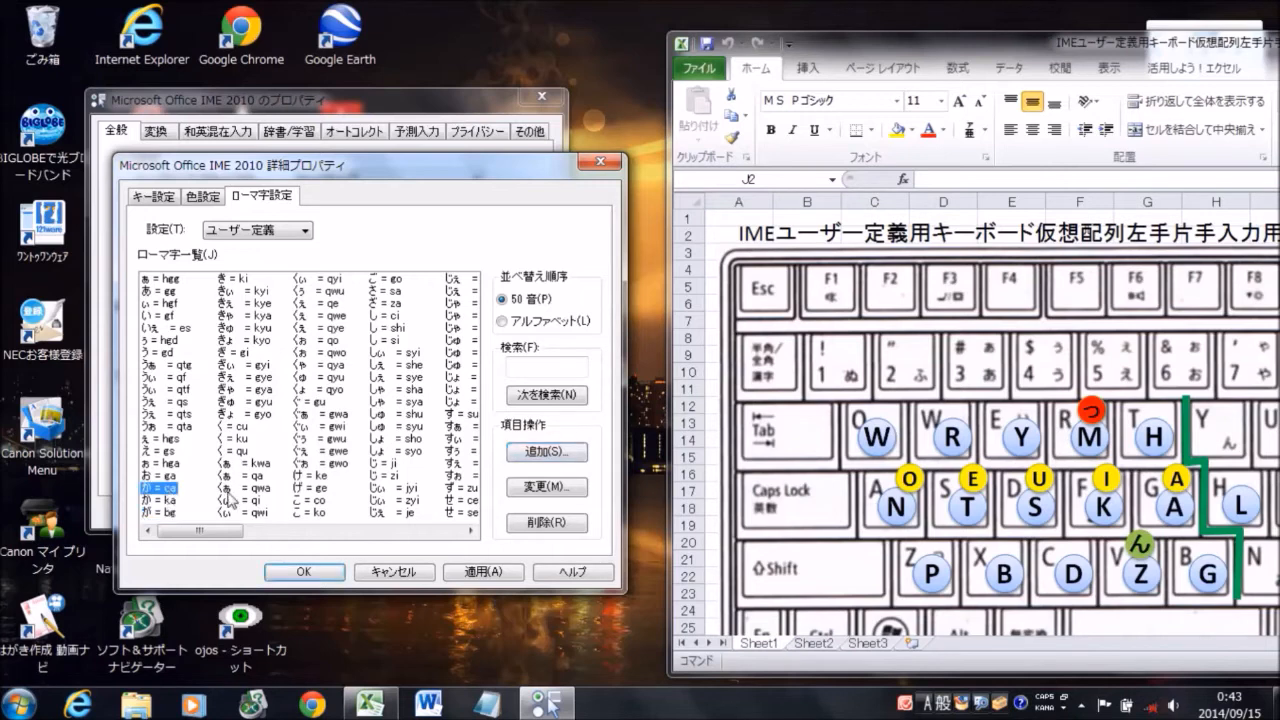
left_click(547, 487)
type("fg")
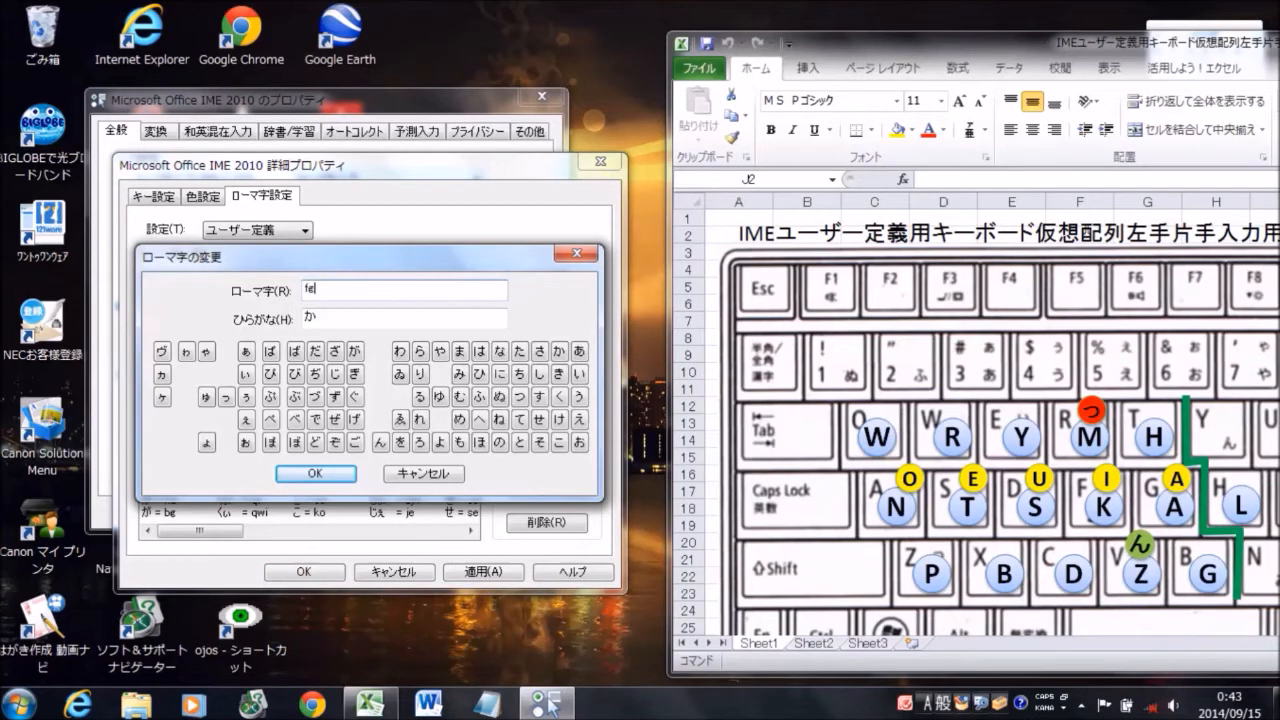
left_click(338, 476)
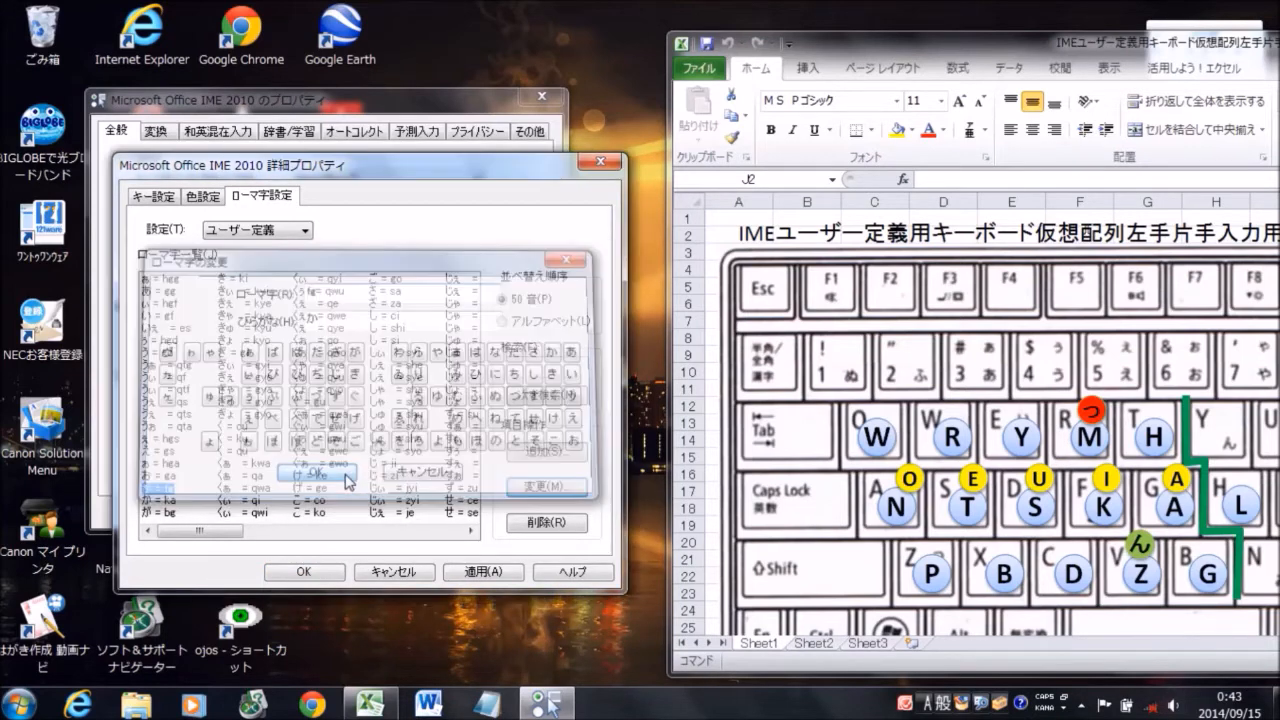
left_click(172, 500)
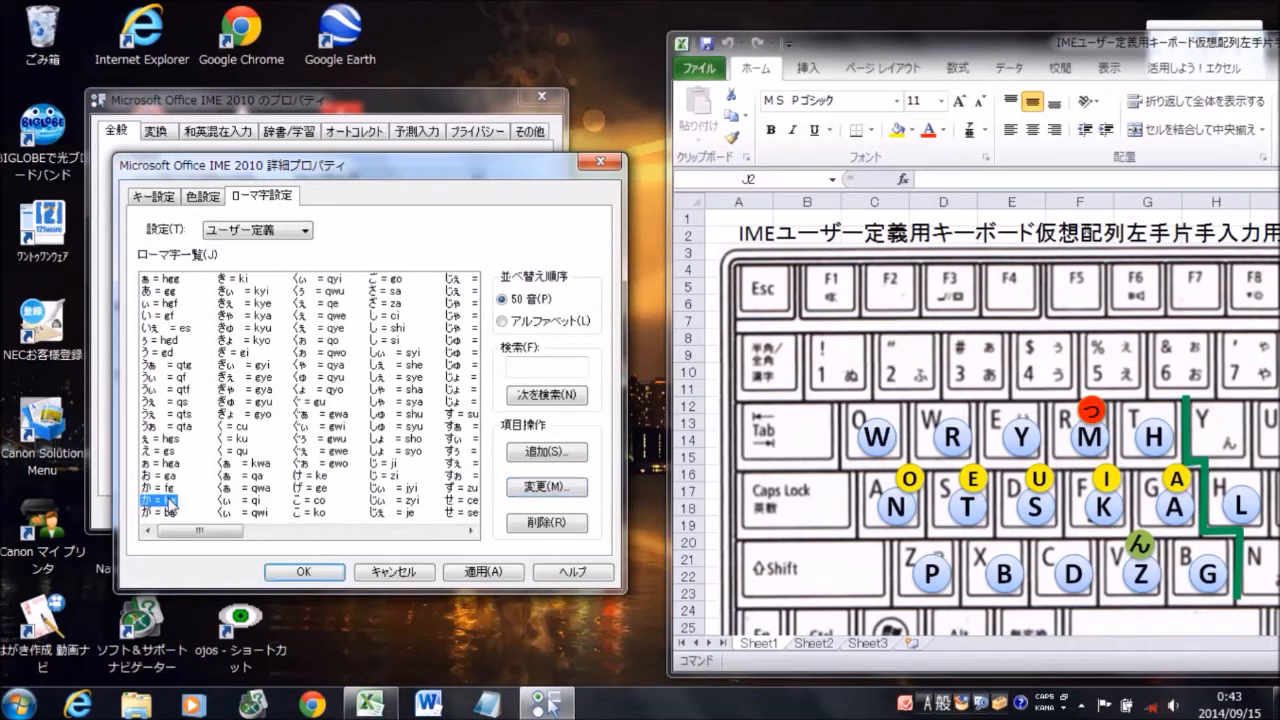
left_click(537, 523)
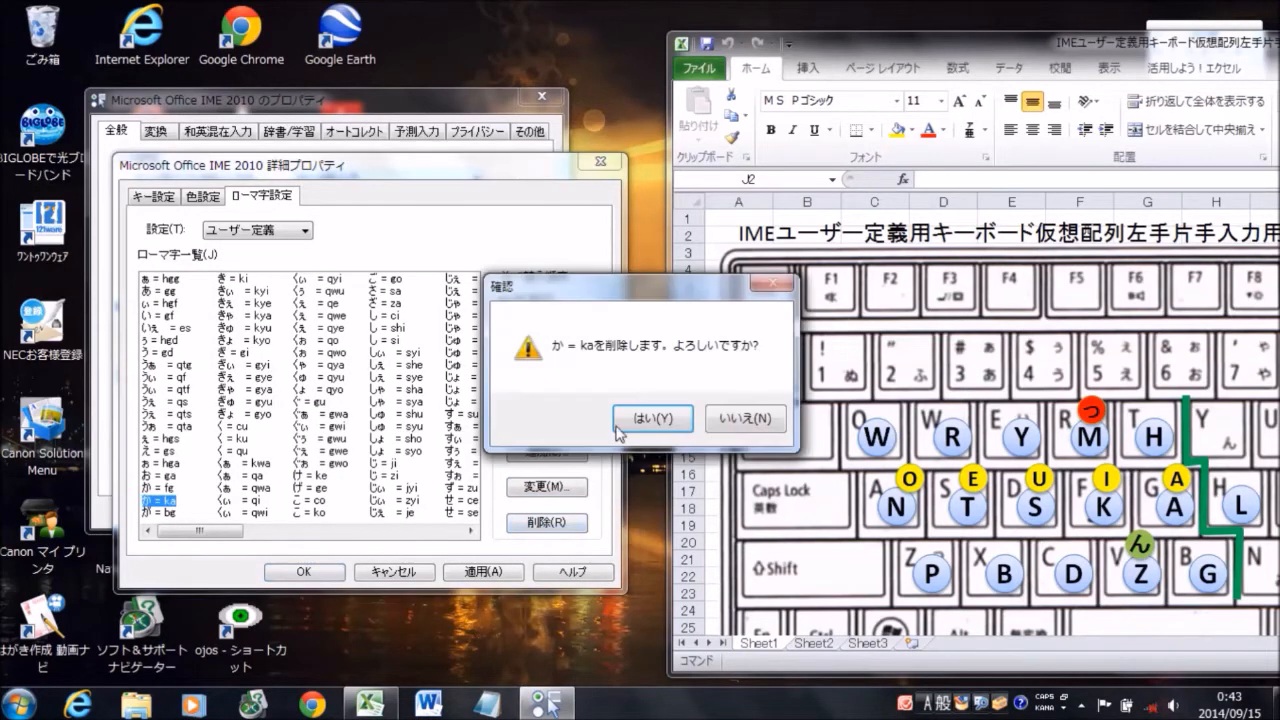
left_click(622, 422)
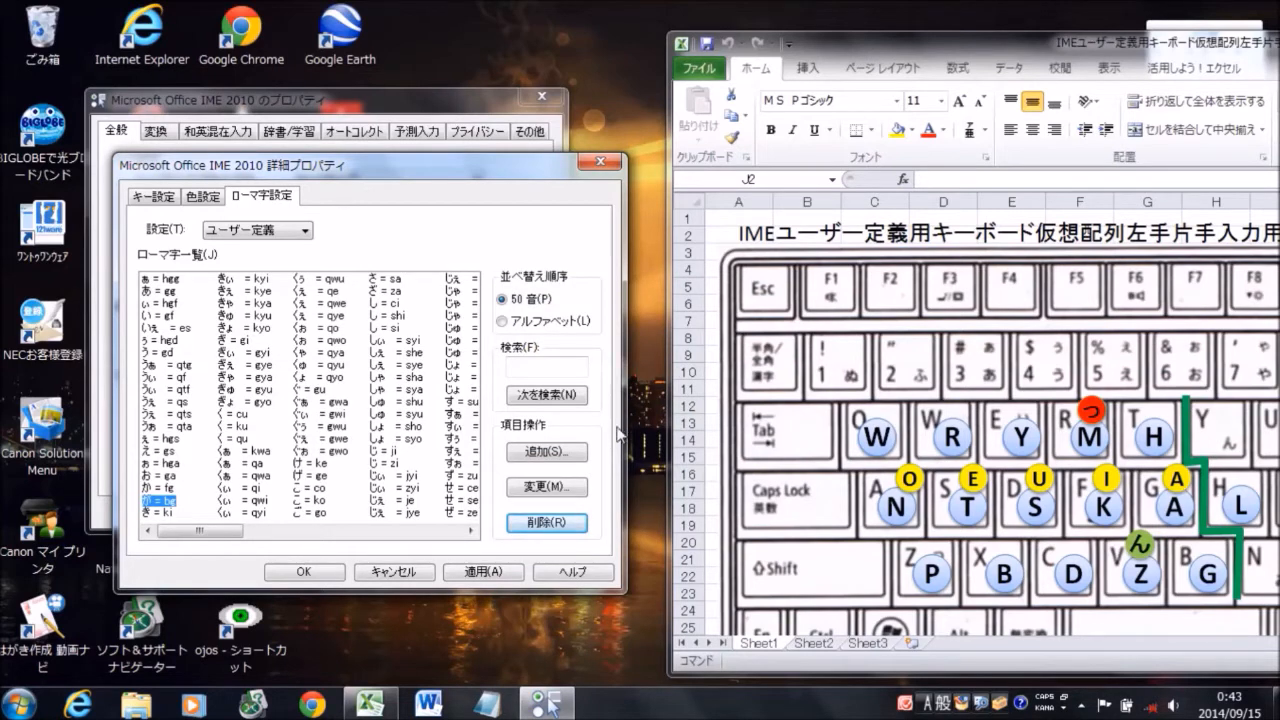
Change the romaji for き to ff and save the user-defined romaji table
left_click(166, 513)
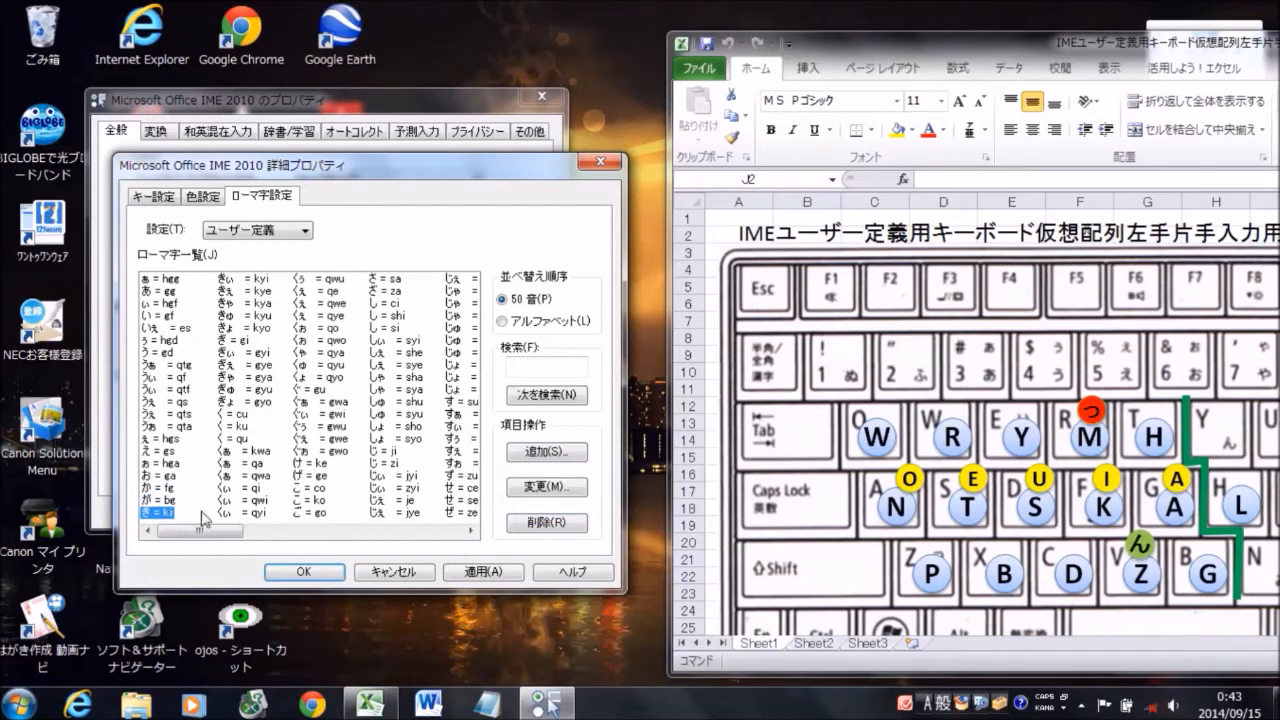
left_click(538, 487)
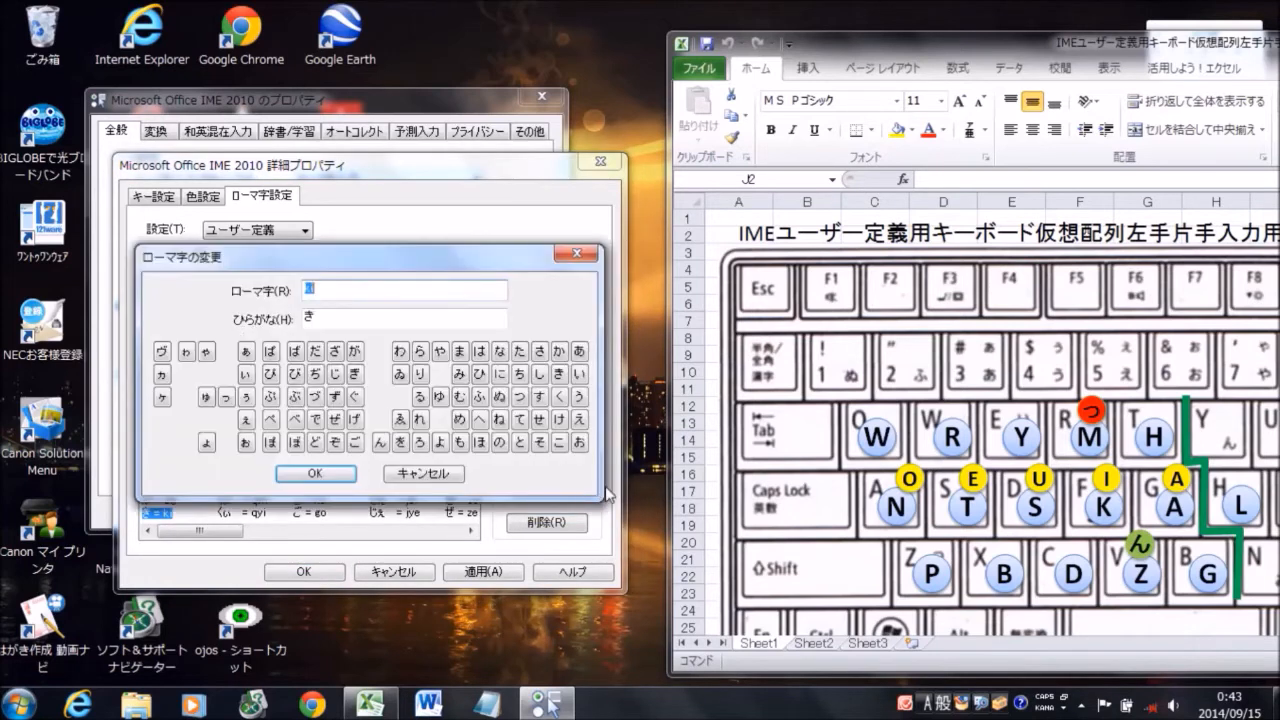
type("ff")
left_click(315, 474)
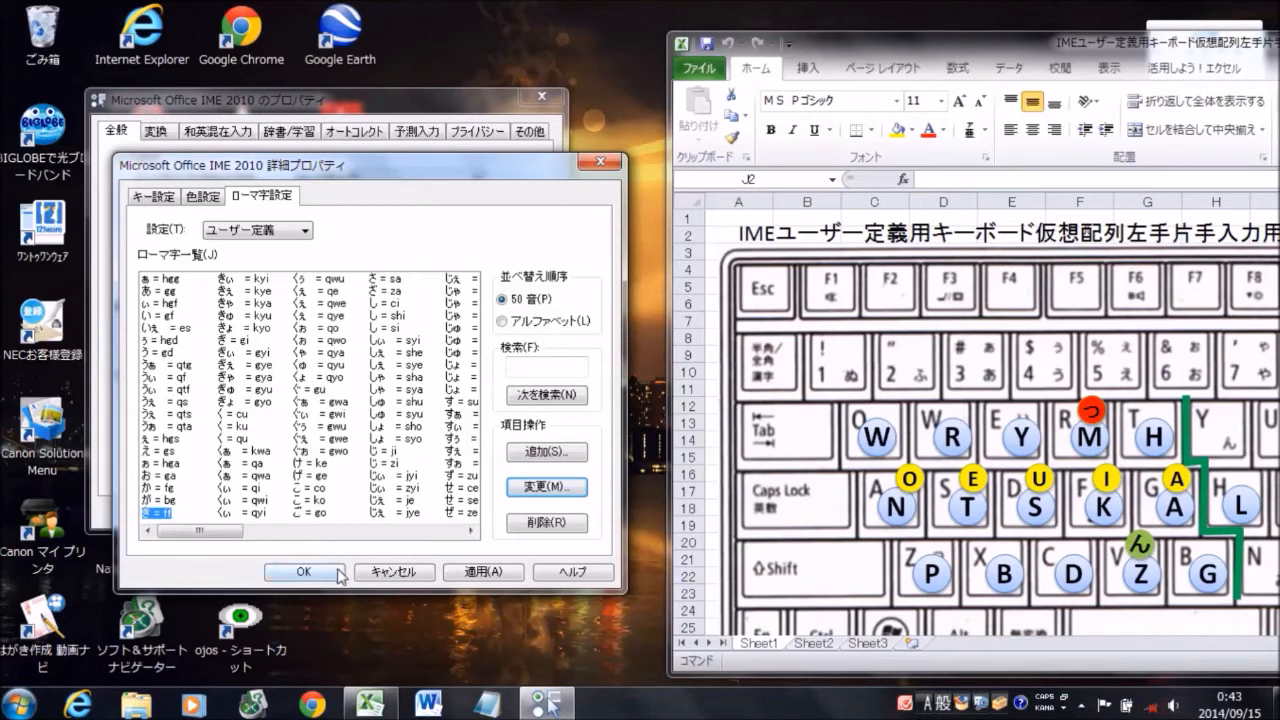
left_click(303, 572)
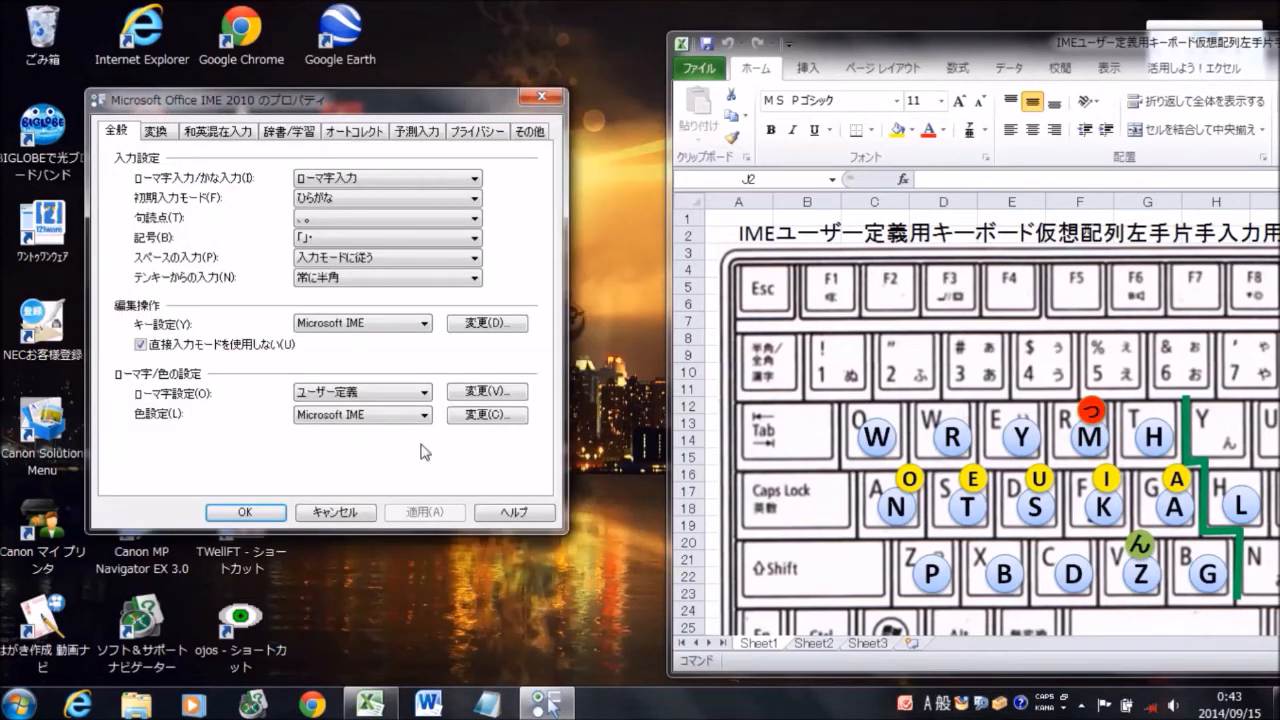
Switch the romaji setting back to Microsoft IME and close the IME properties with the change accepted
left_click(421, 399)
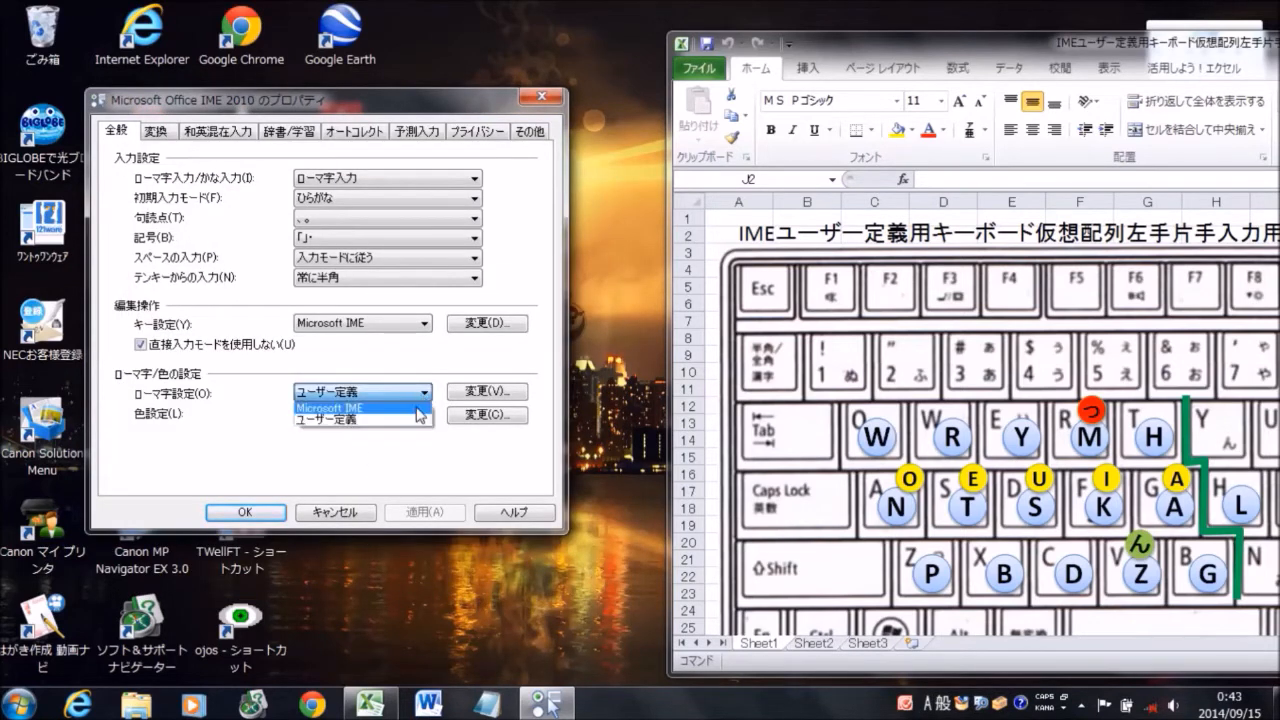
left_click(417, 409)
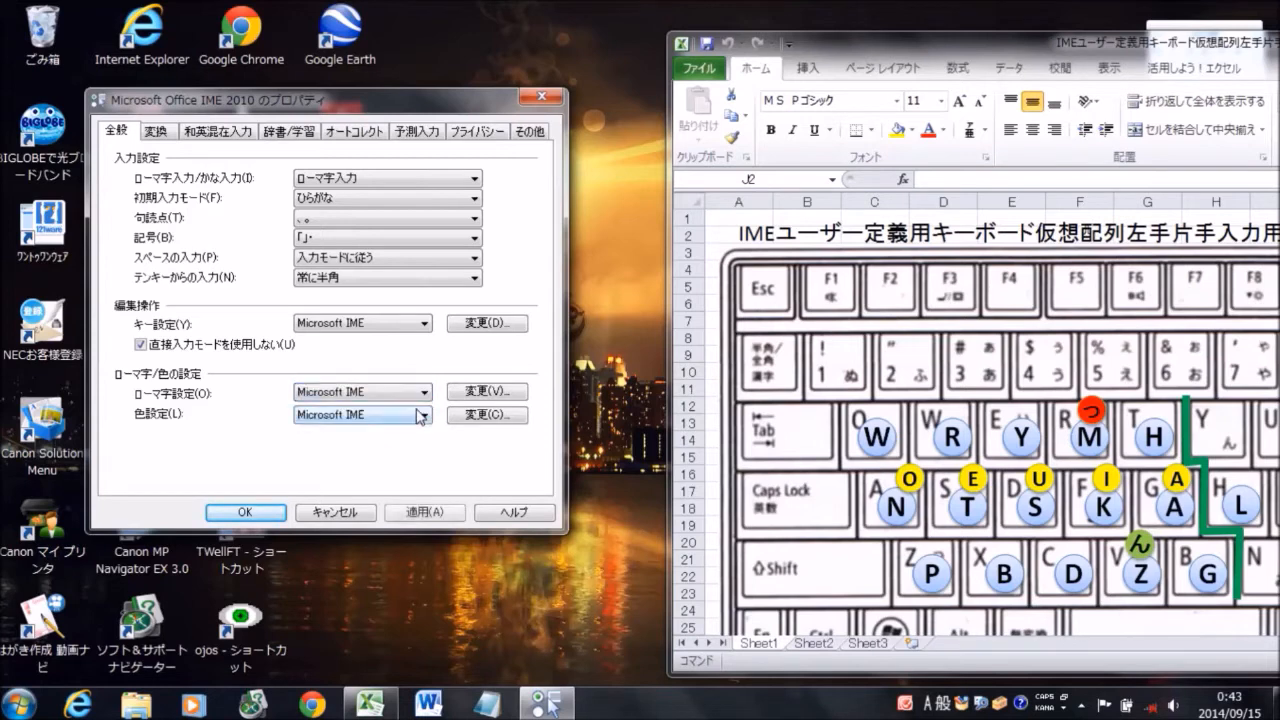
left_click(270, 516)
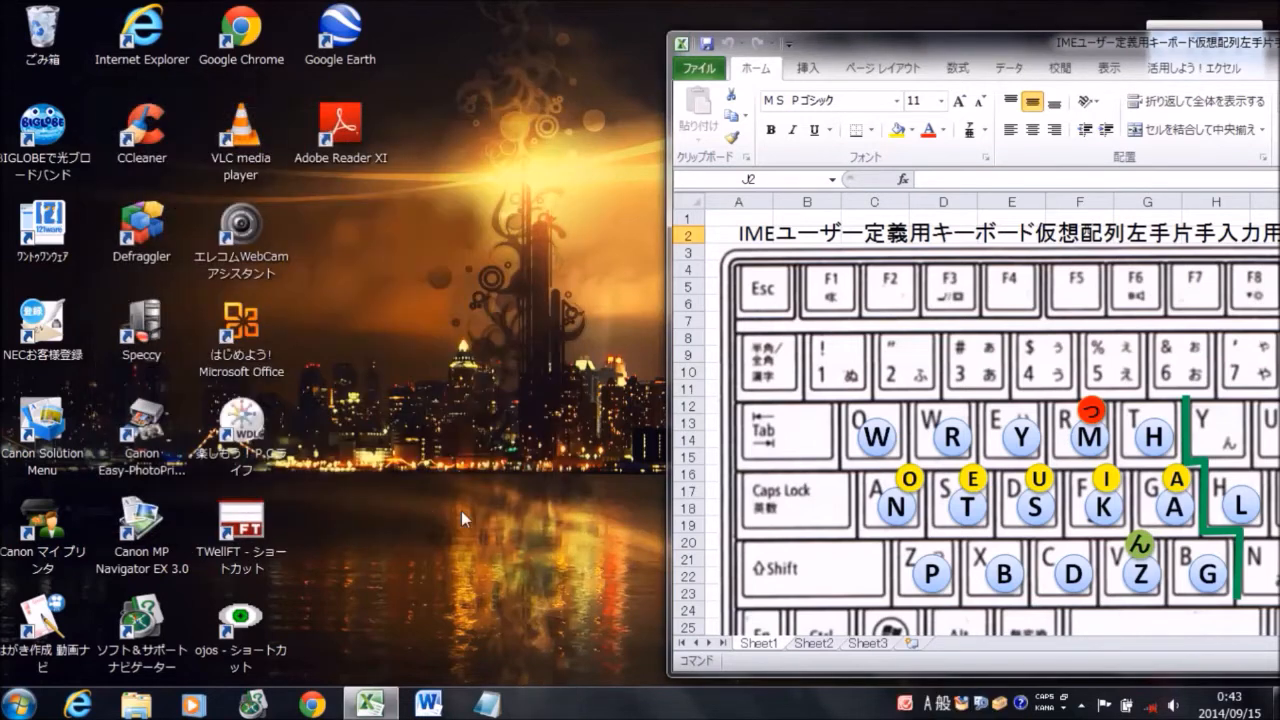
Reopen the IME properties, set the romaji setting to ユーザー定義 and open its romaji list for editing
left_click(1066, 711)
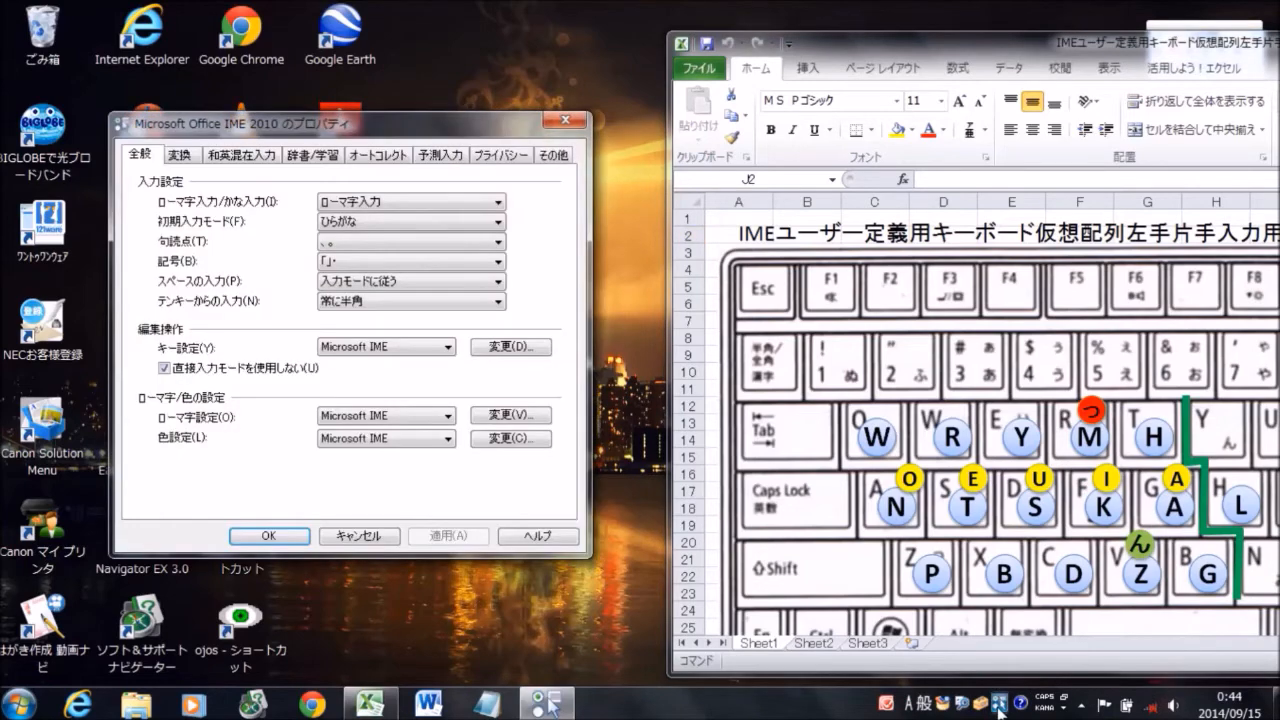
left_click(452, 422)
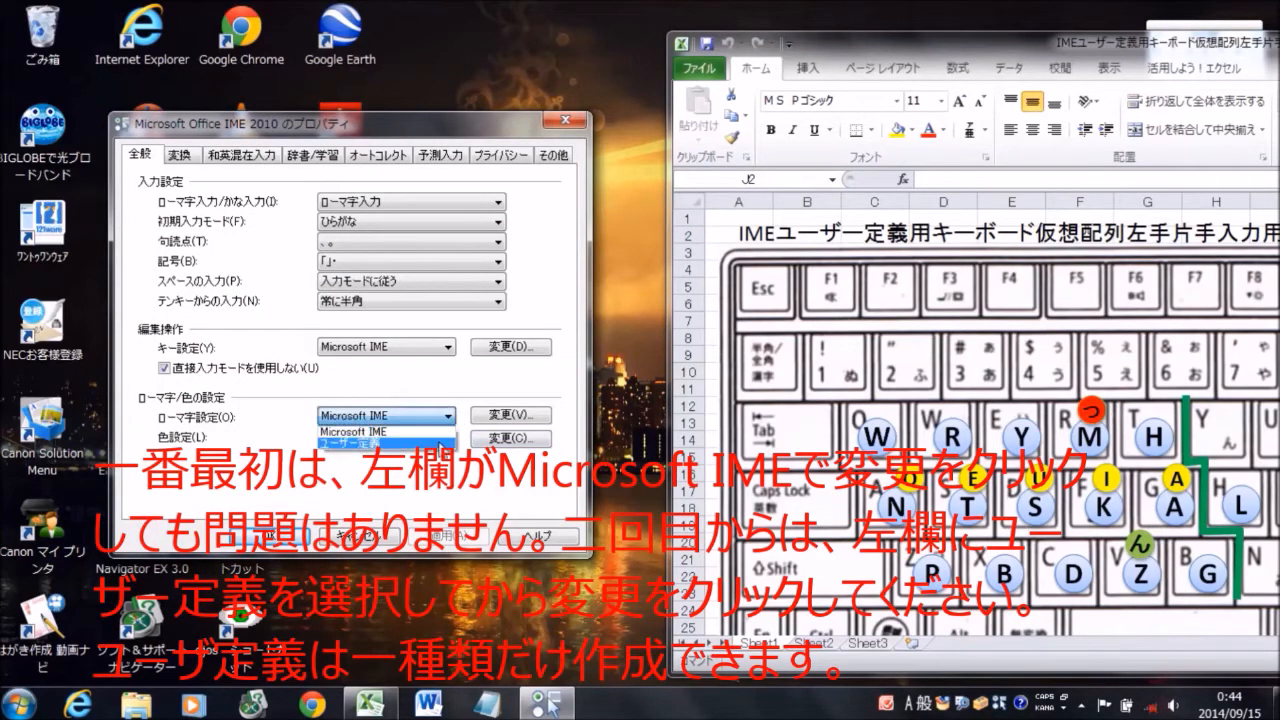
left_click(440, 446)
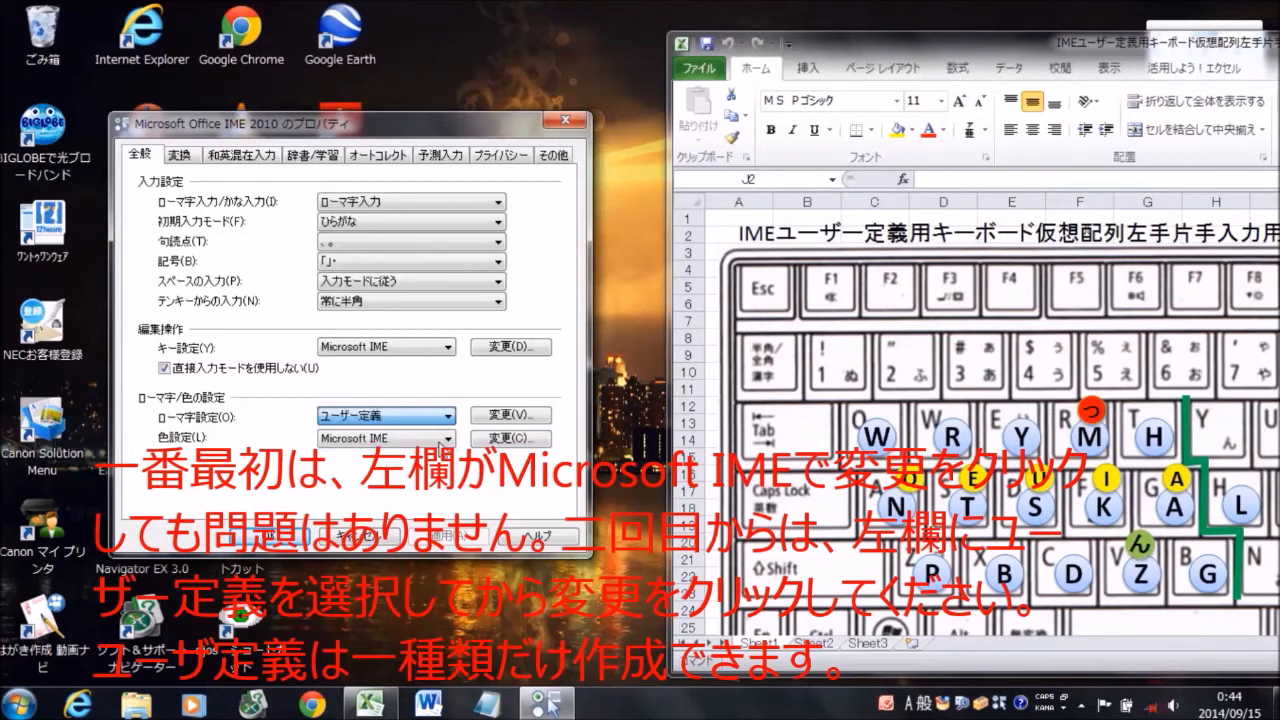
left_click(497, 416)
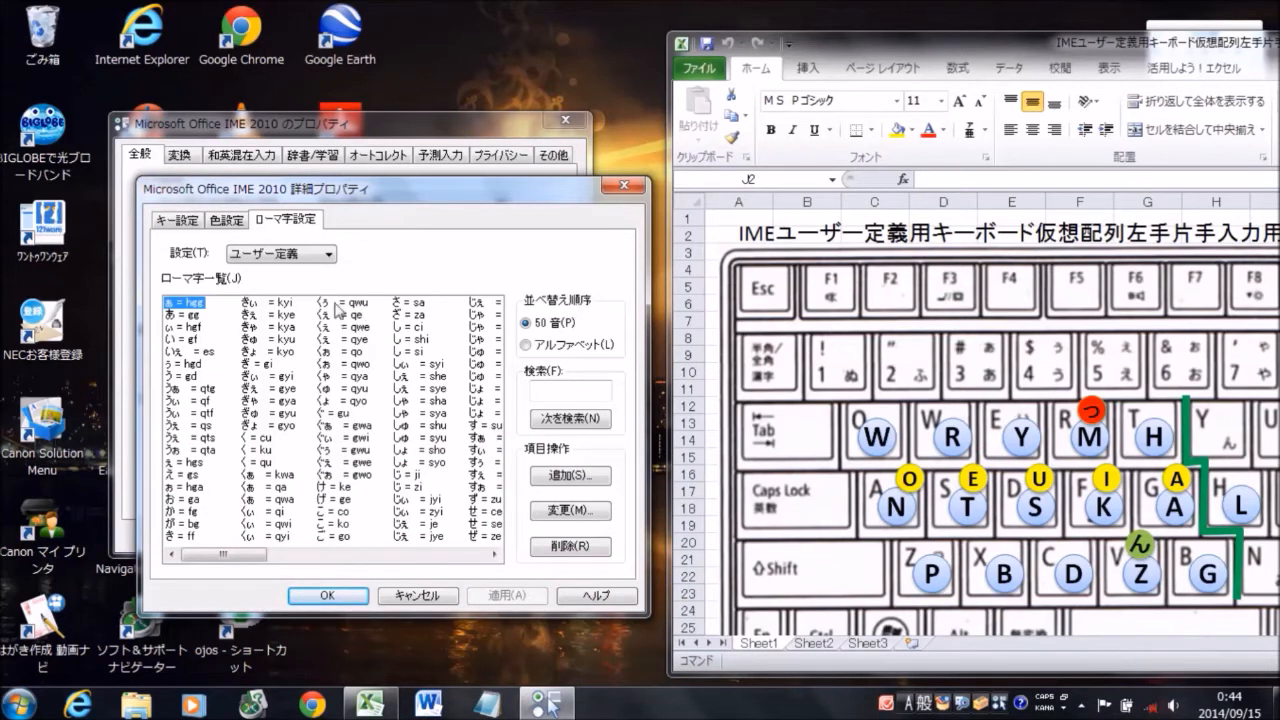
Set the romaji for きぃ to fef, save the user-defined table and close the IME properties
left_click(290, 303)
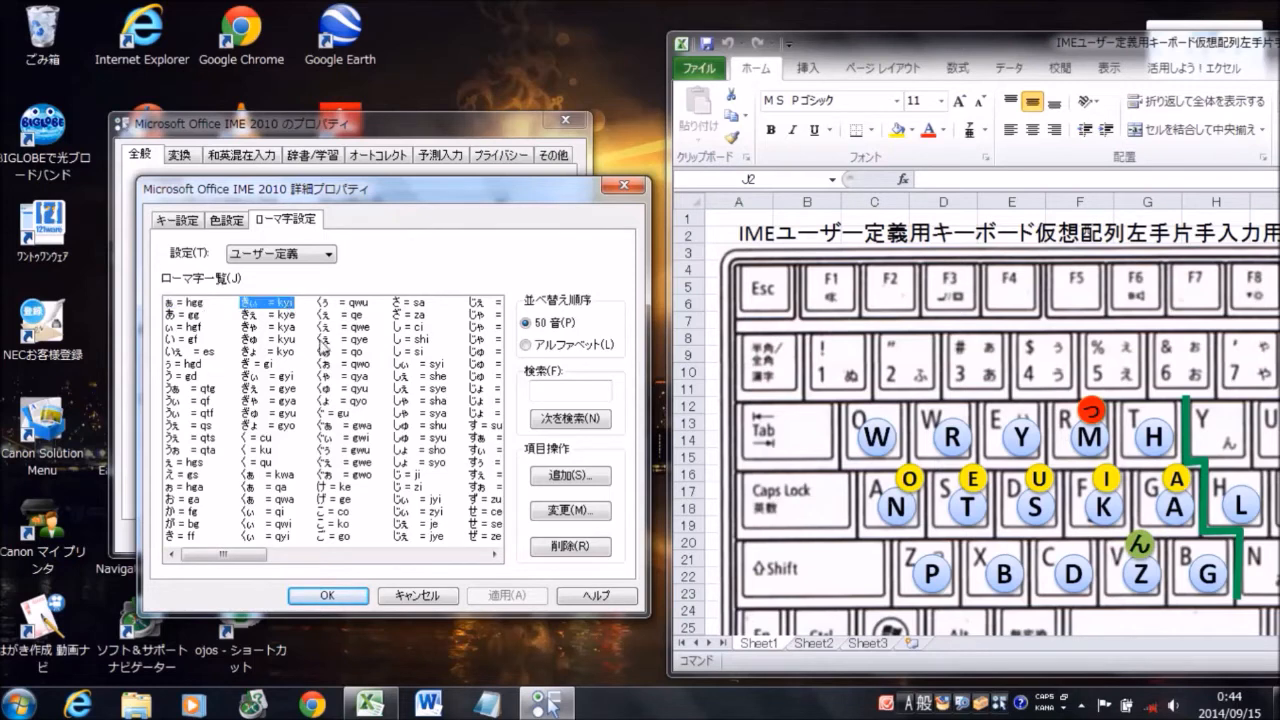
left_click(570, 511)
type("fef")
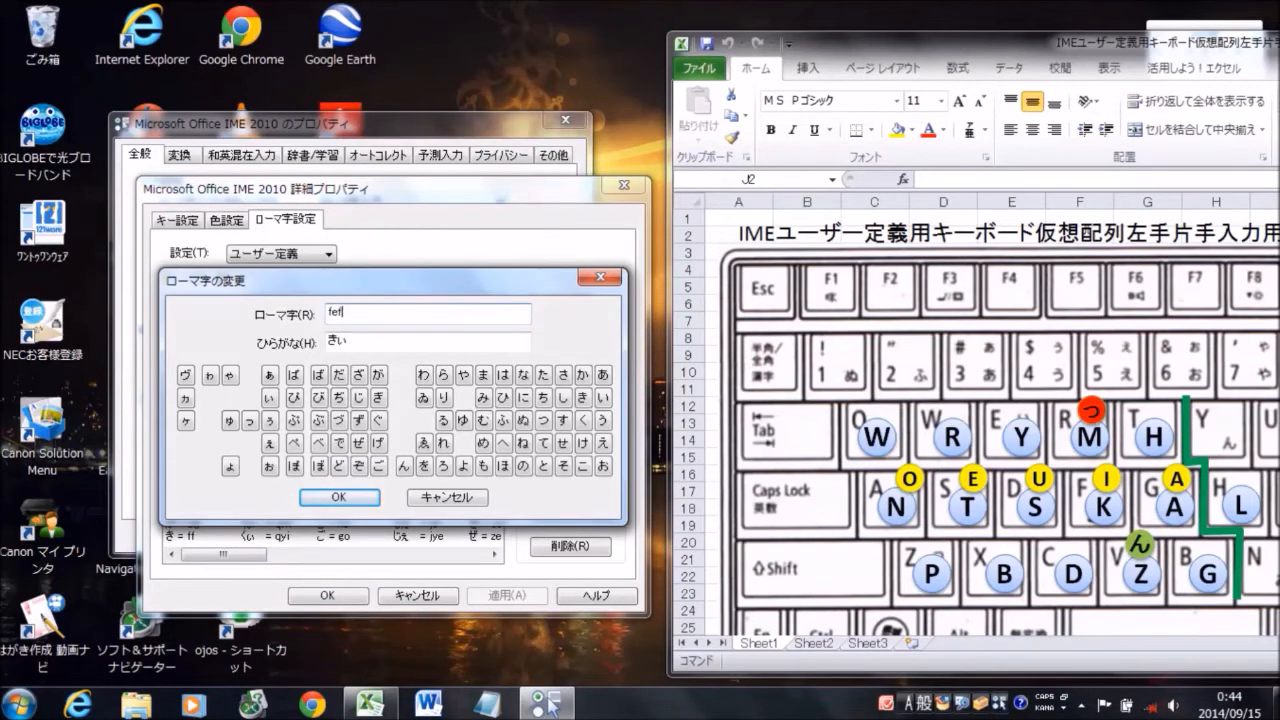
left_click(348, 497)
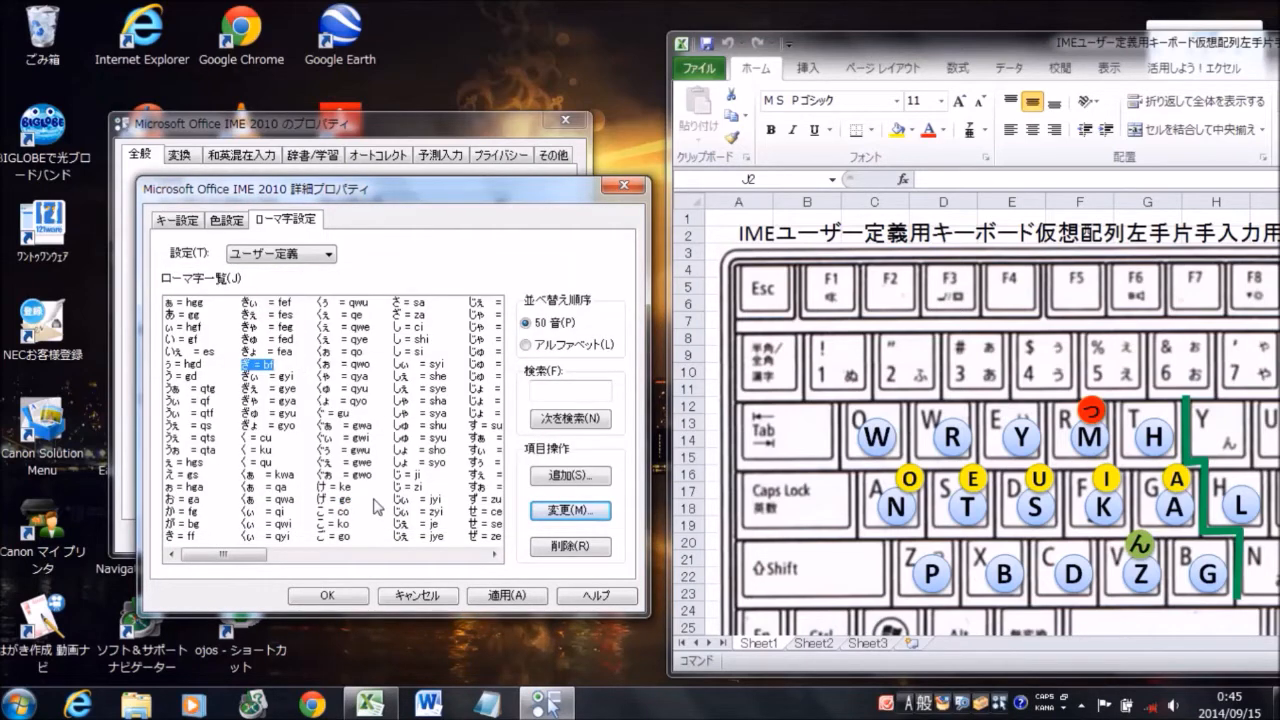
left_click(342, 598)
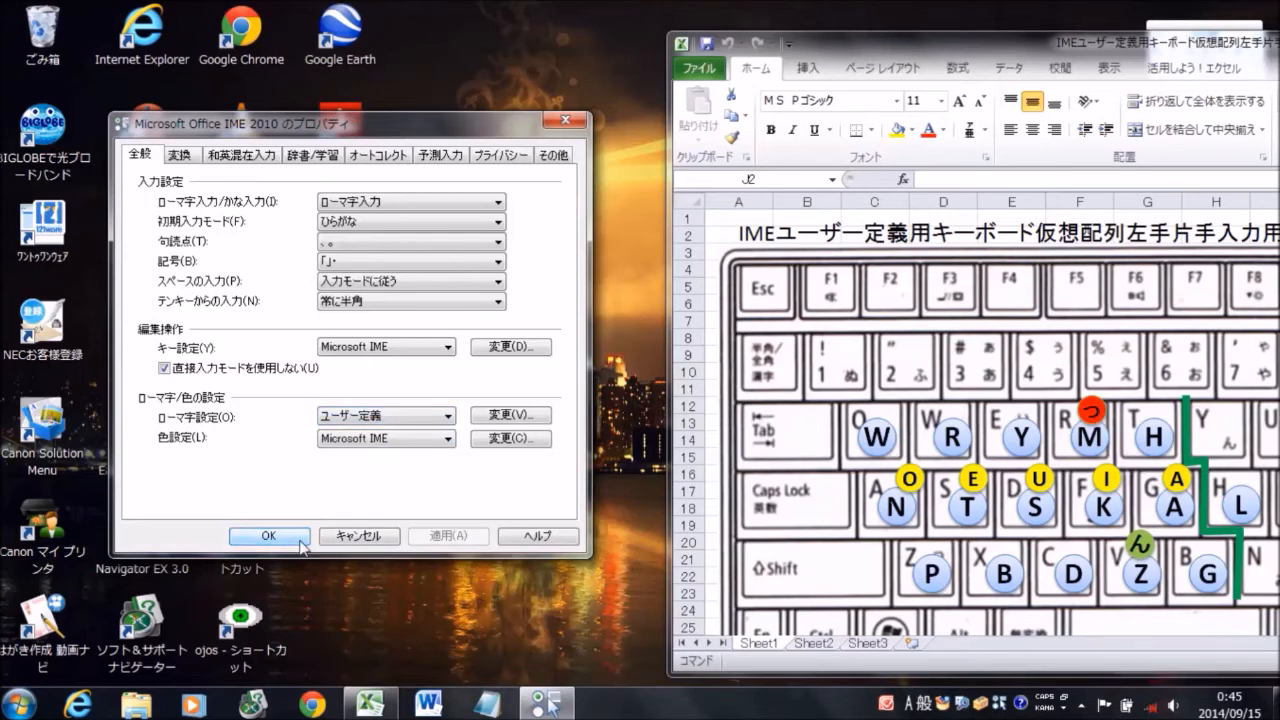
left_click(268, 536)
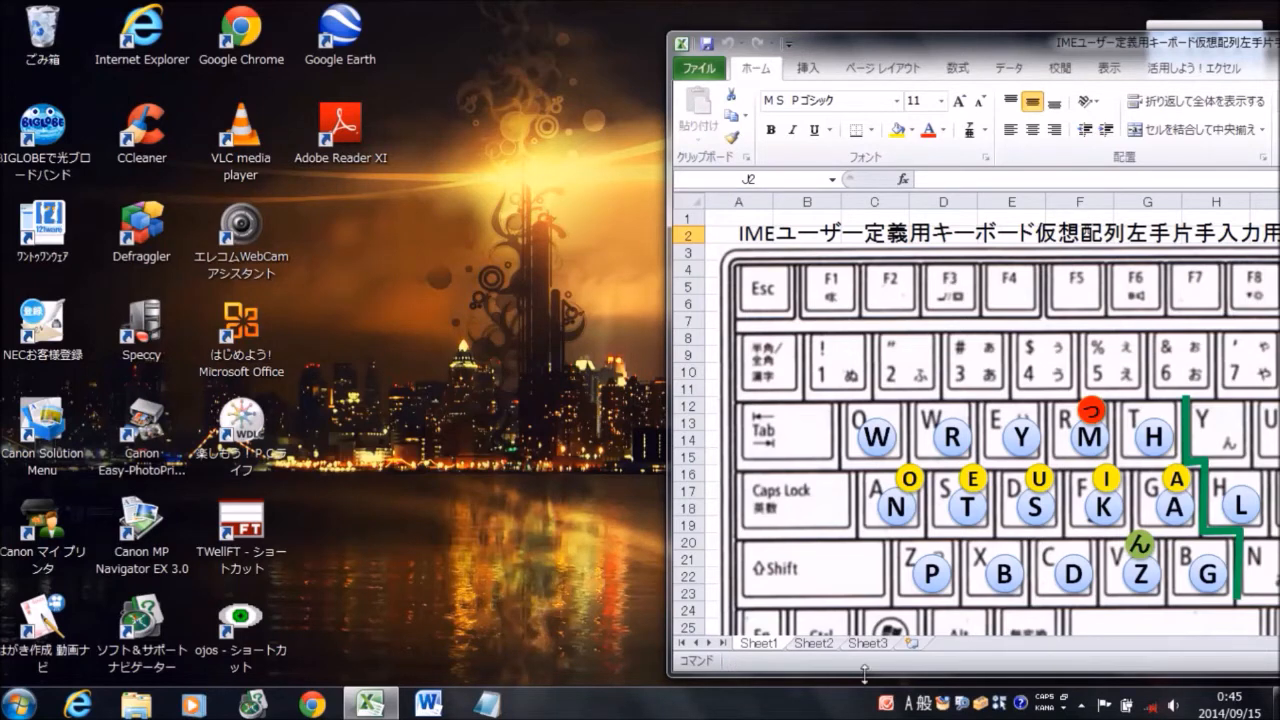
Reopen the user-defined romaji list from the IME properties and set the romaji for ぎぃ to bef
left_click(999, 706)
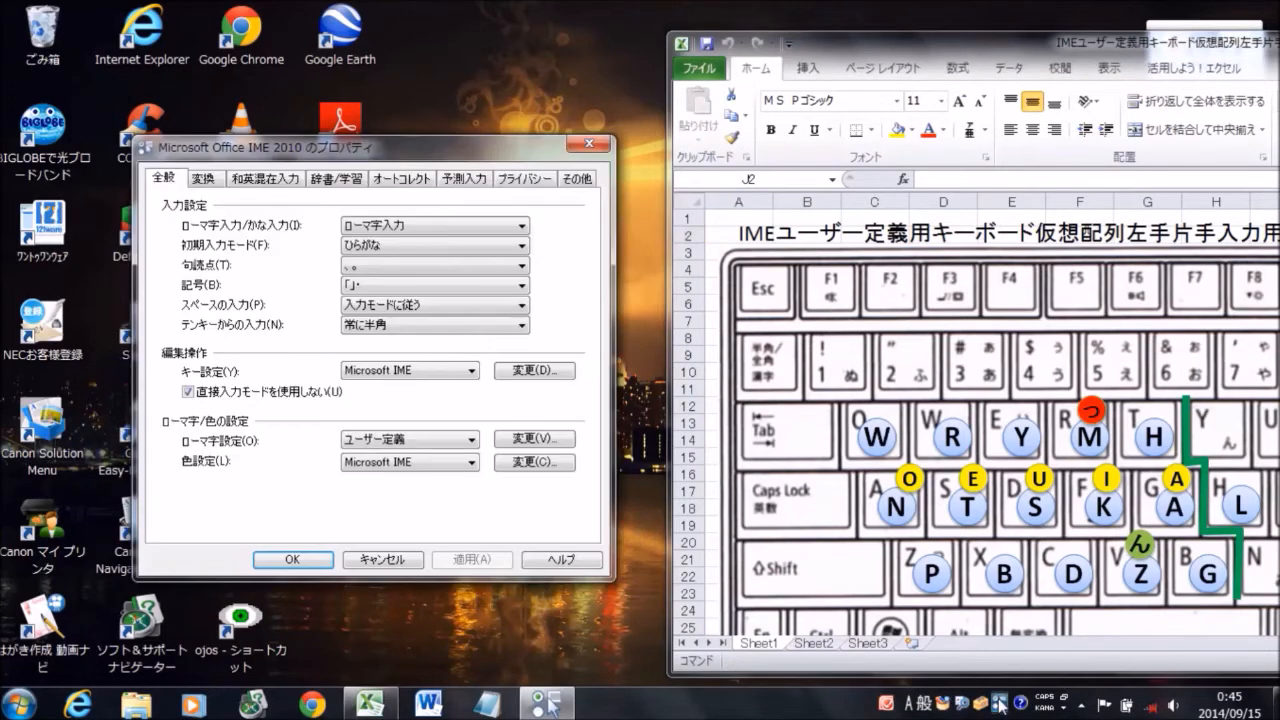
left_click(536, 442)
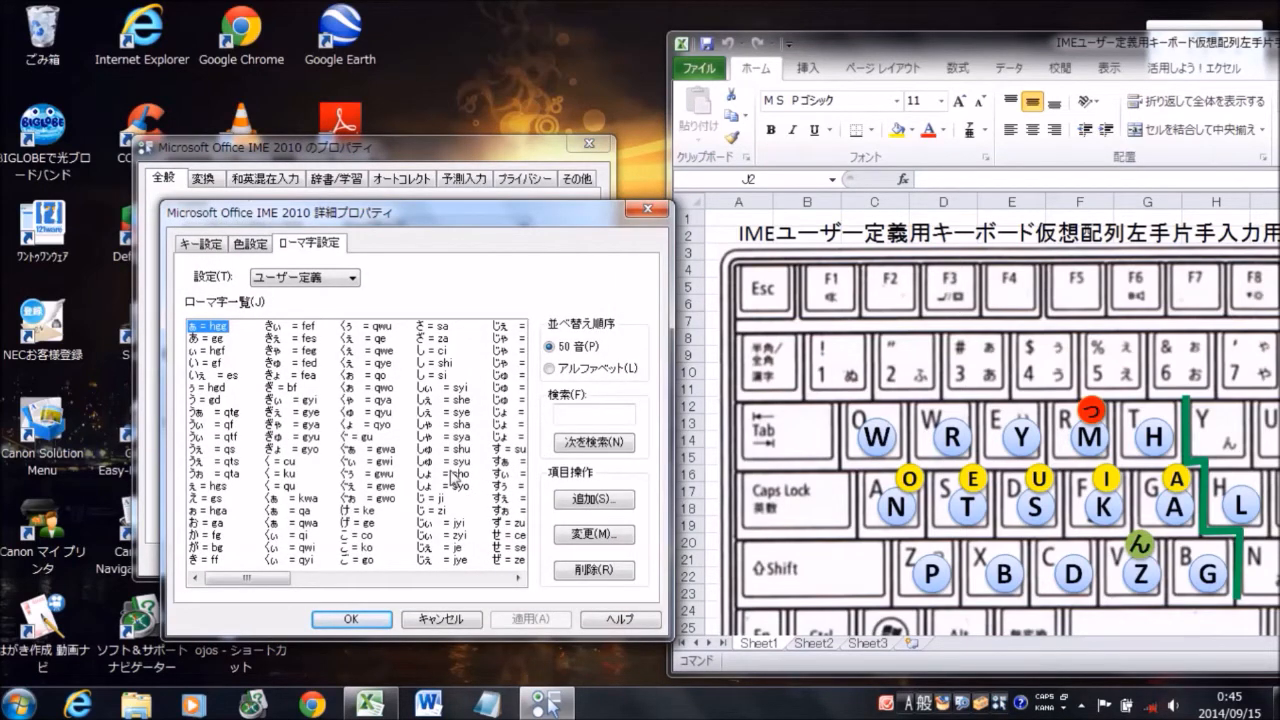
left_click(316, 405)
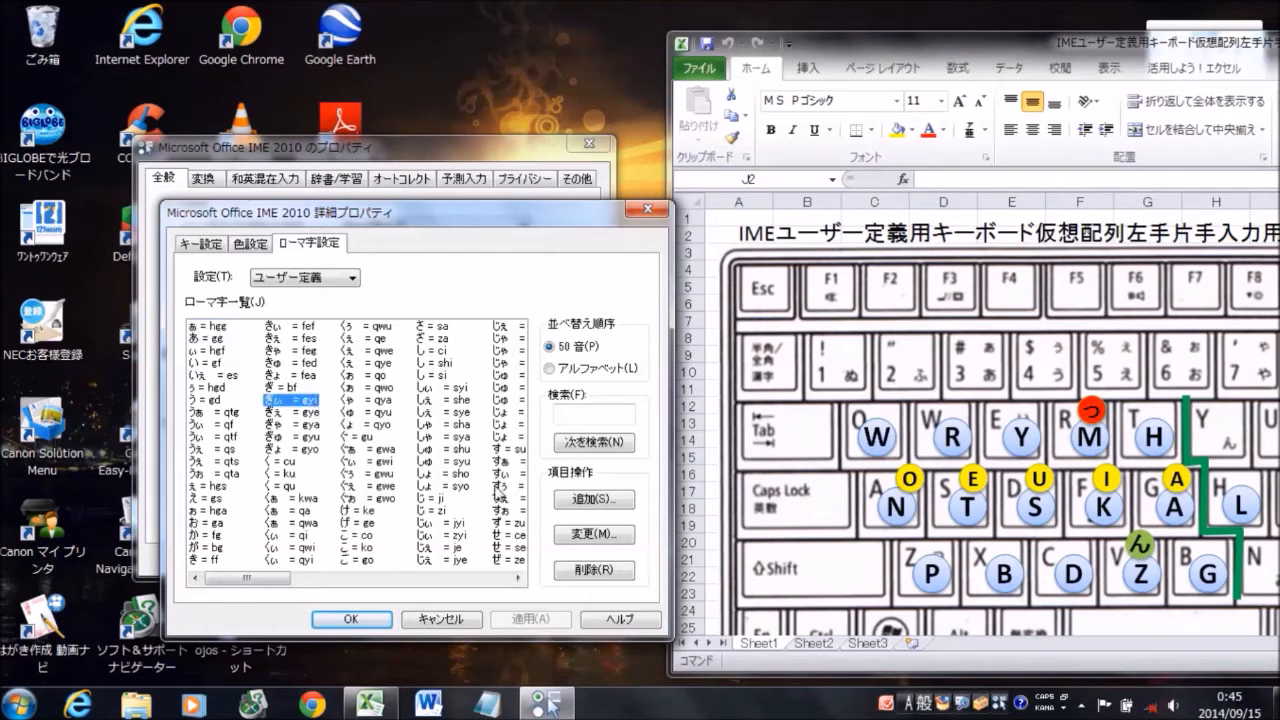
left_click(594, 536)
type("b")
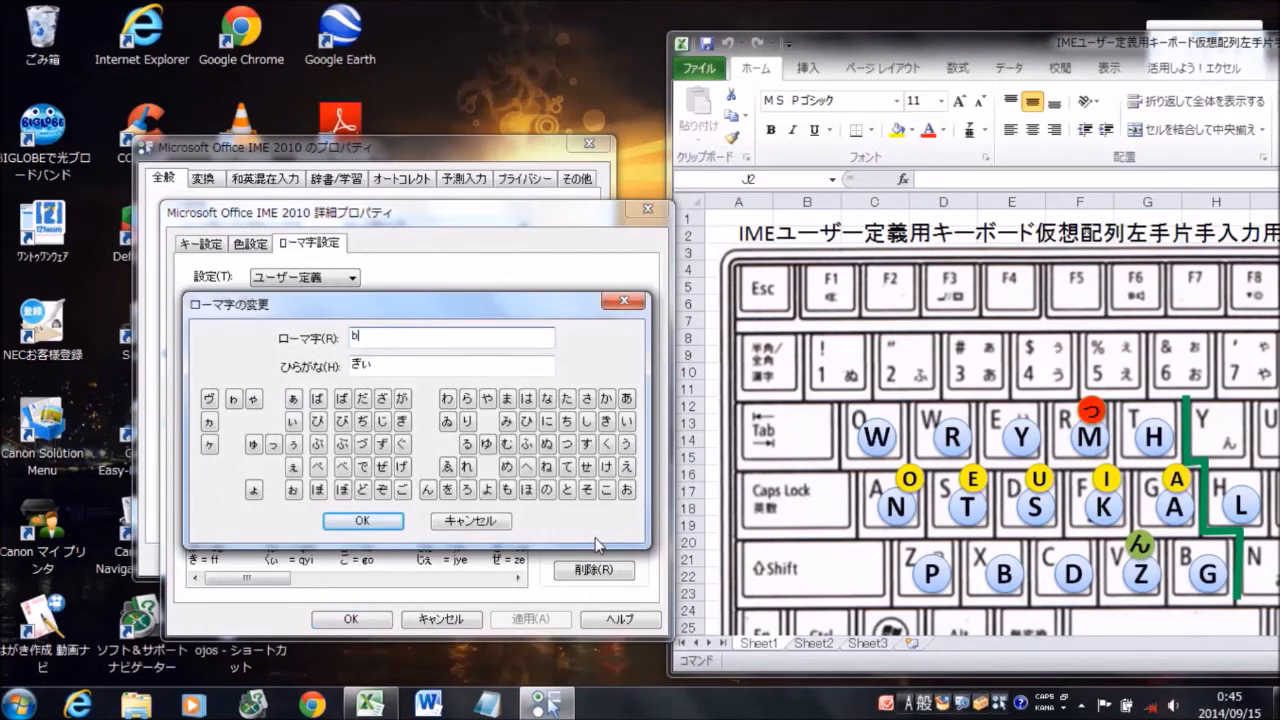
type("ef")
left_click(388, 522)
Set the romaji for ぎぇ to bes and for ぎゃ to beg
left_click(318, 414)
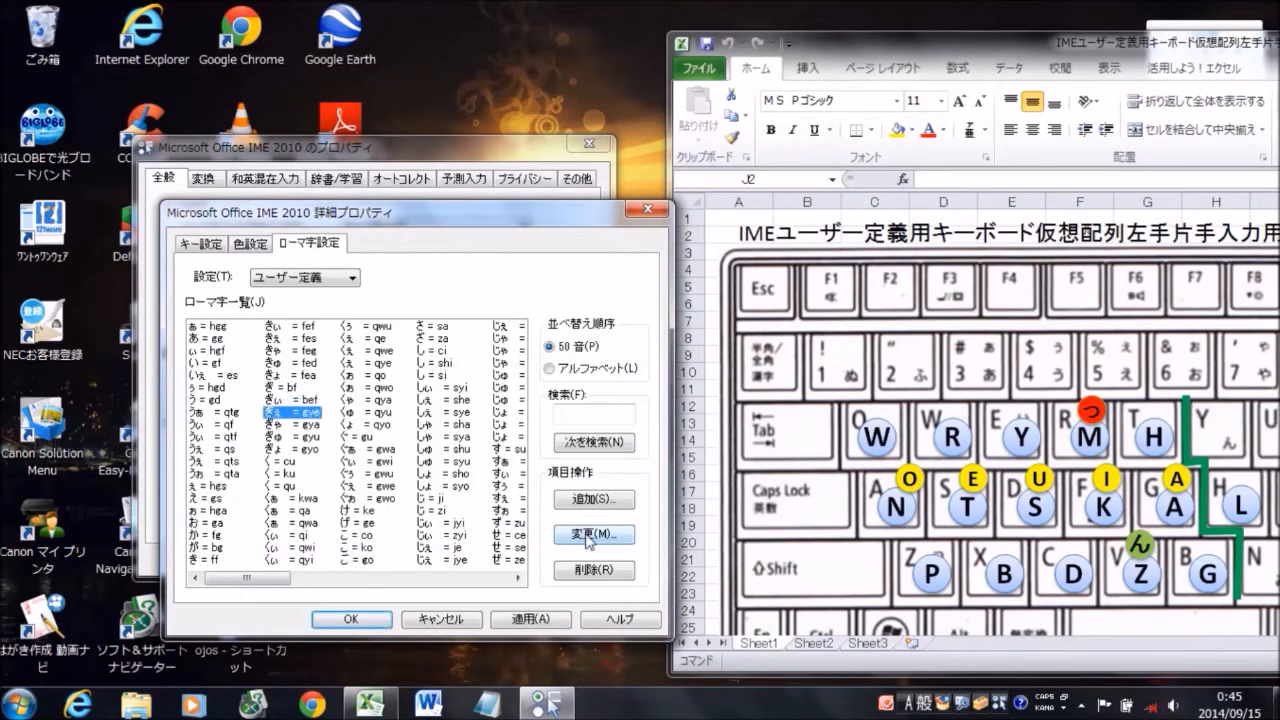
left_click(593, 534)
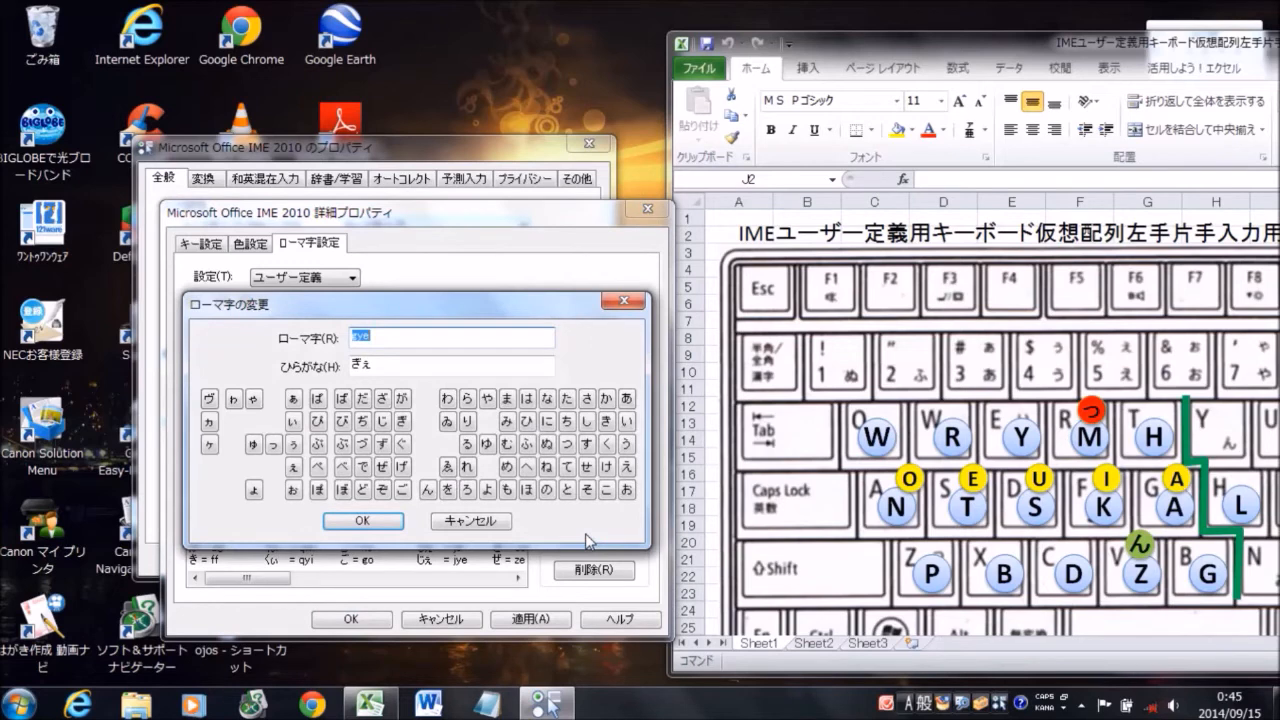
type("bes")
left_click(363, 521)
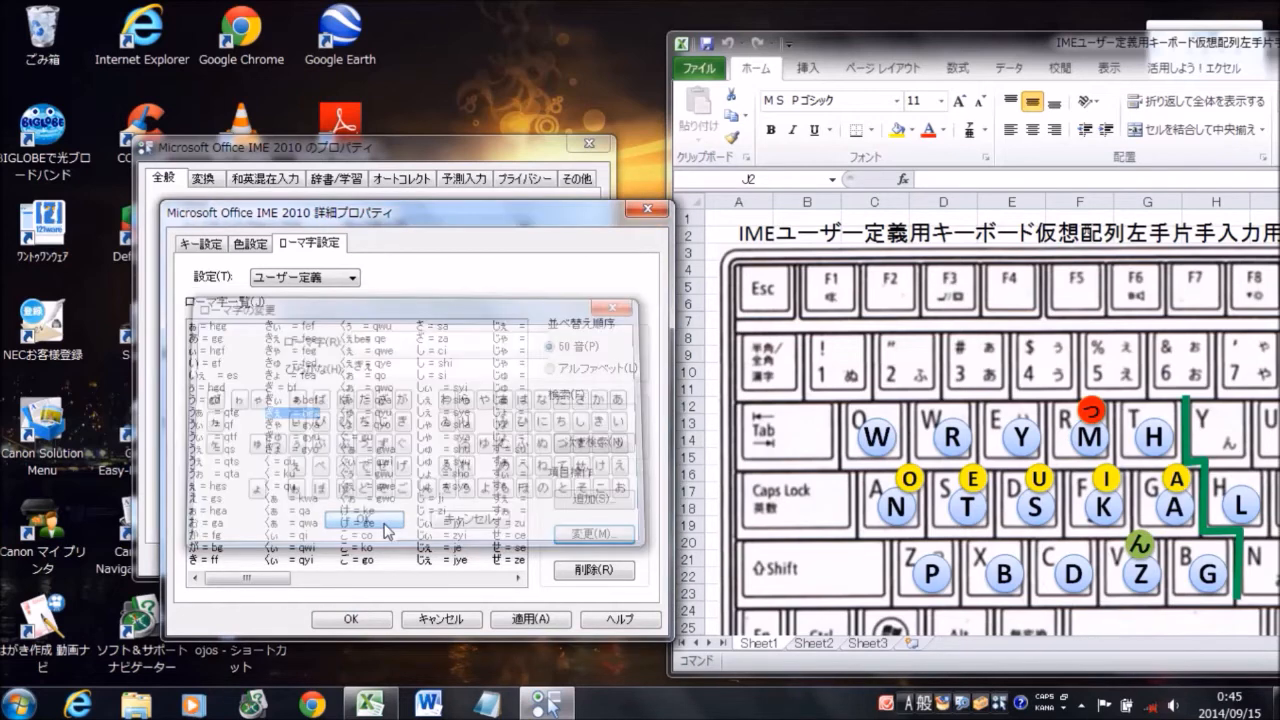
left_click(310, 425)
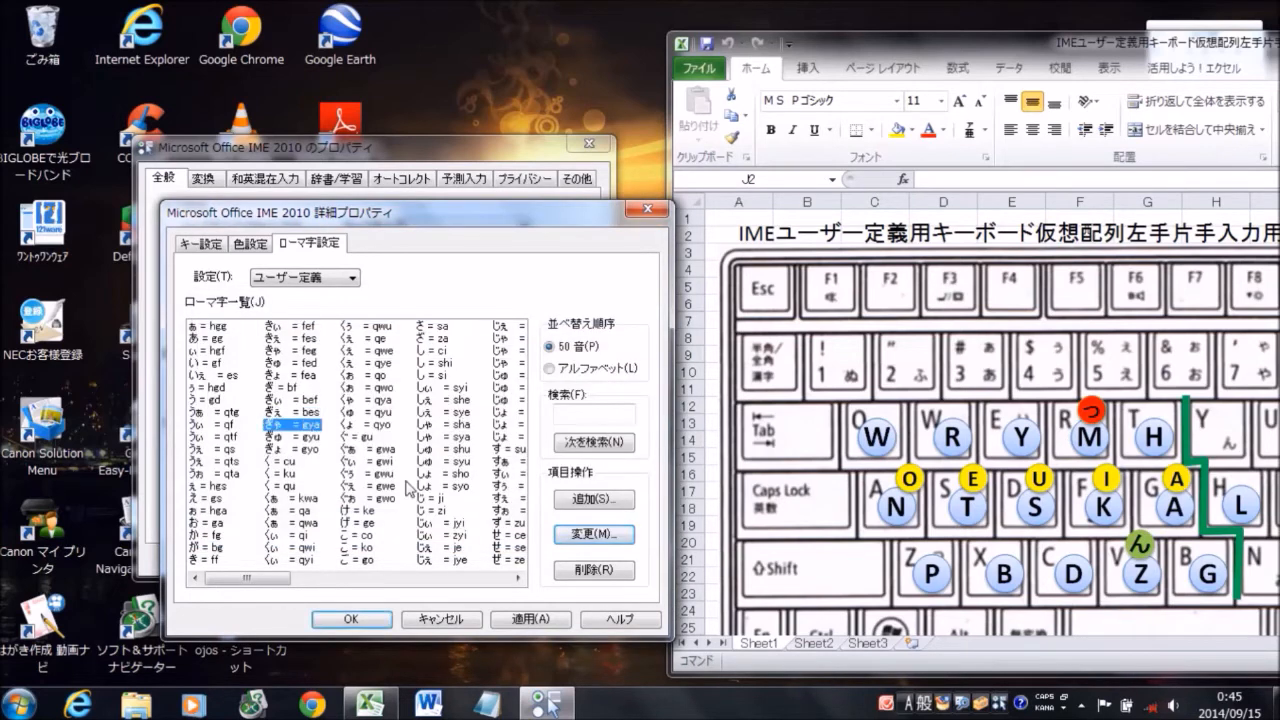
left_click(588, 535)
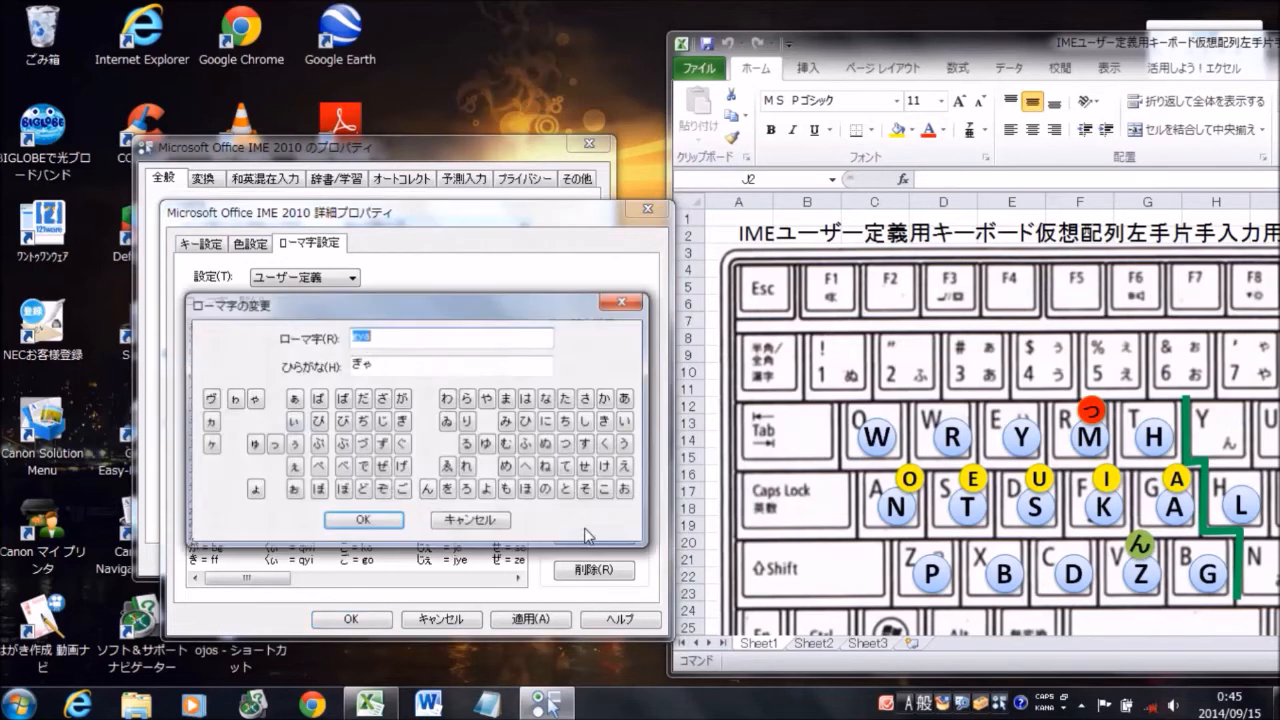
type("beg")
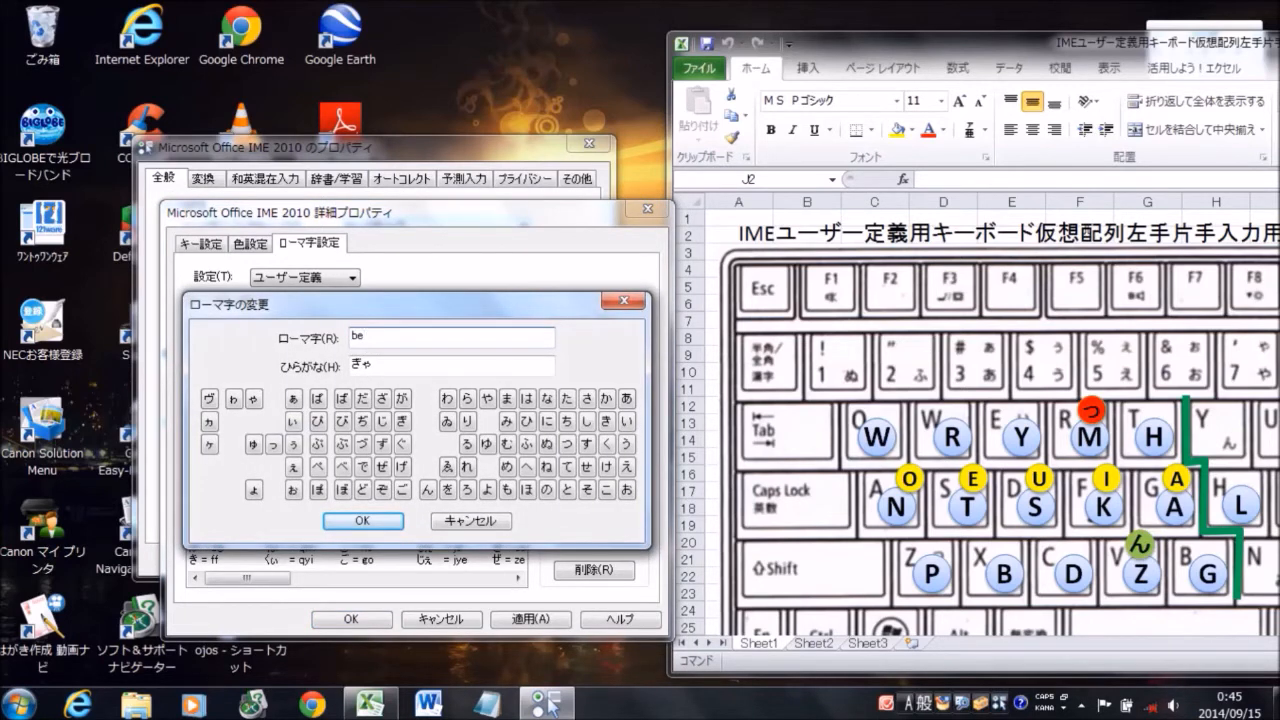
left_click(362, 521)
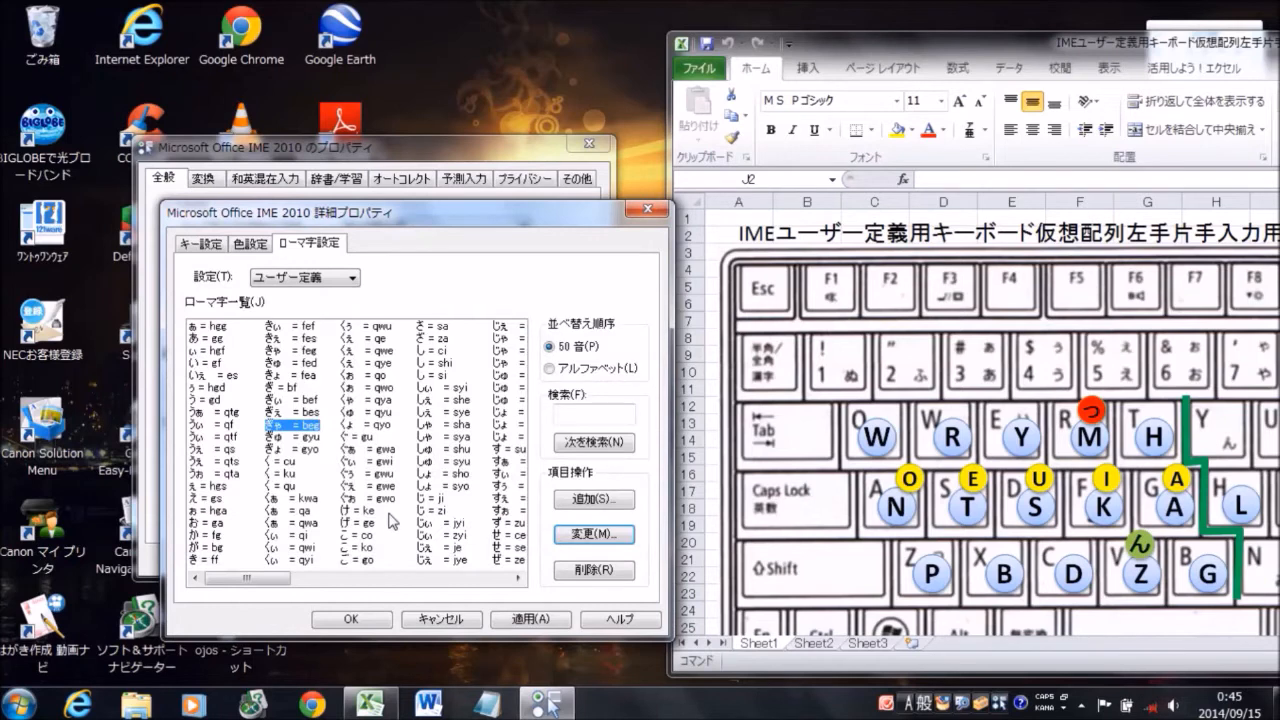
Set the romaji for ぎゅ to bed and for ぎょ to bea
left_click(332, 443)
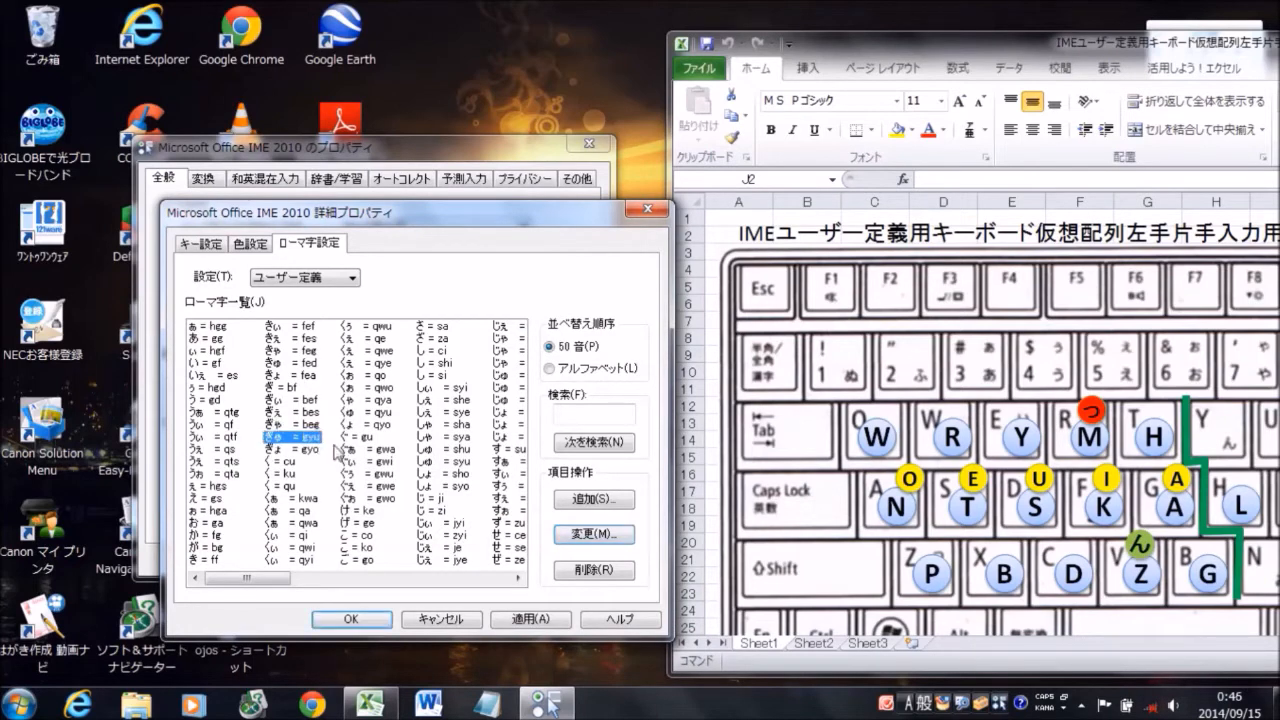
left_click(599, 536)
type("be")
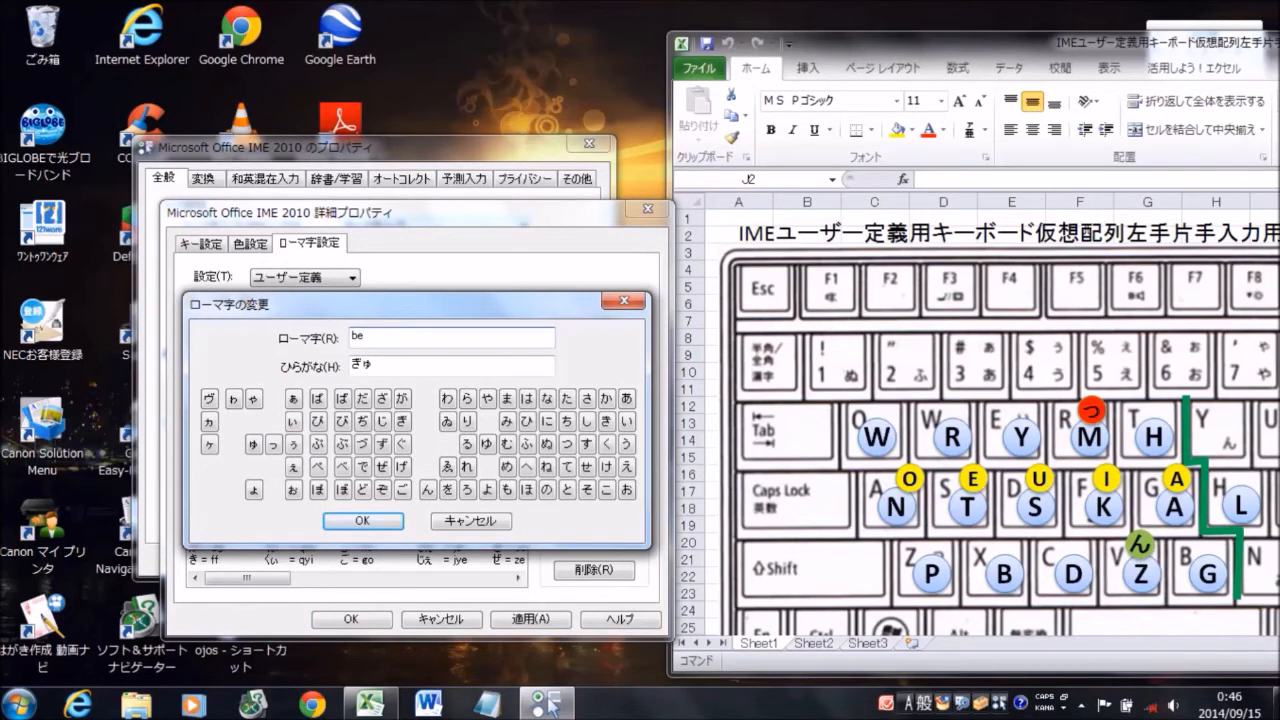
type("d")
left_click(364, 522)
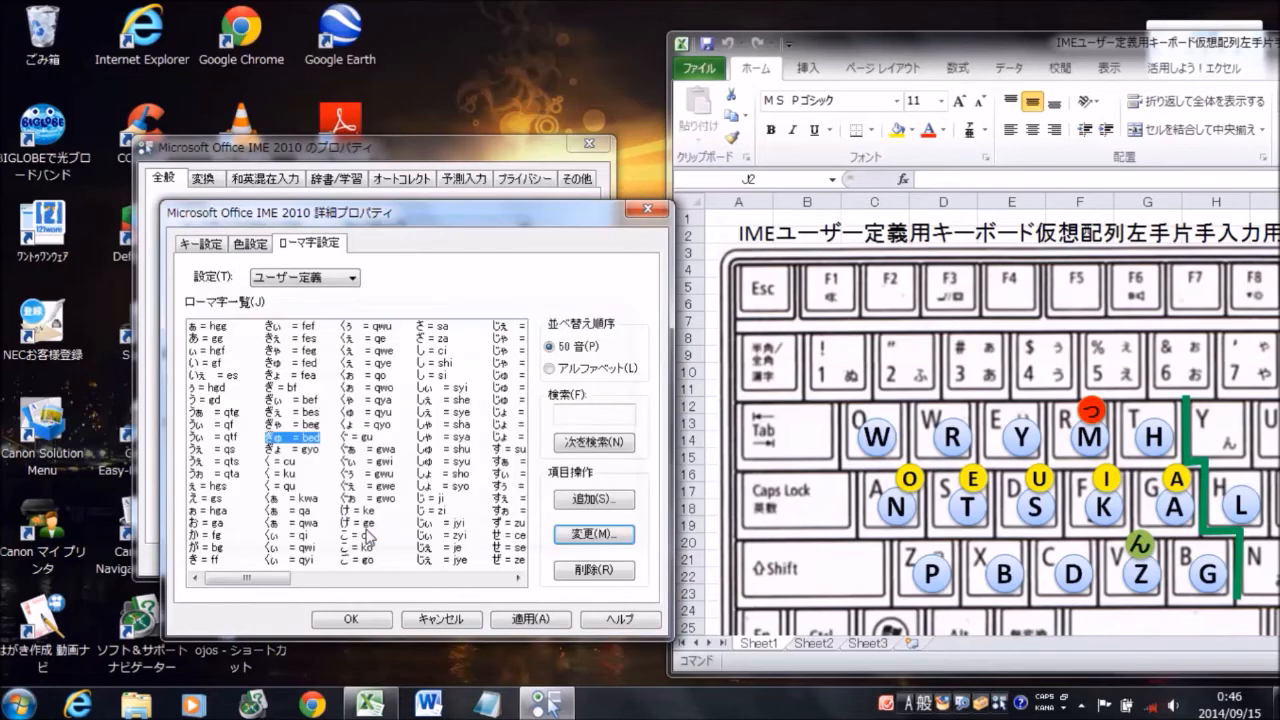
left_click(314, 451)
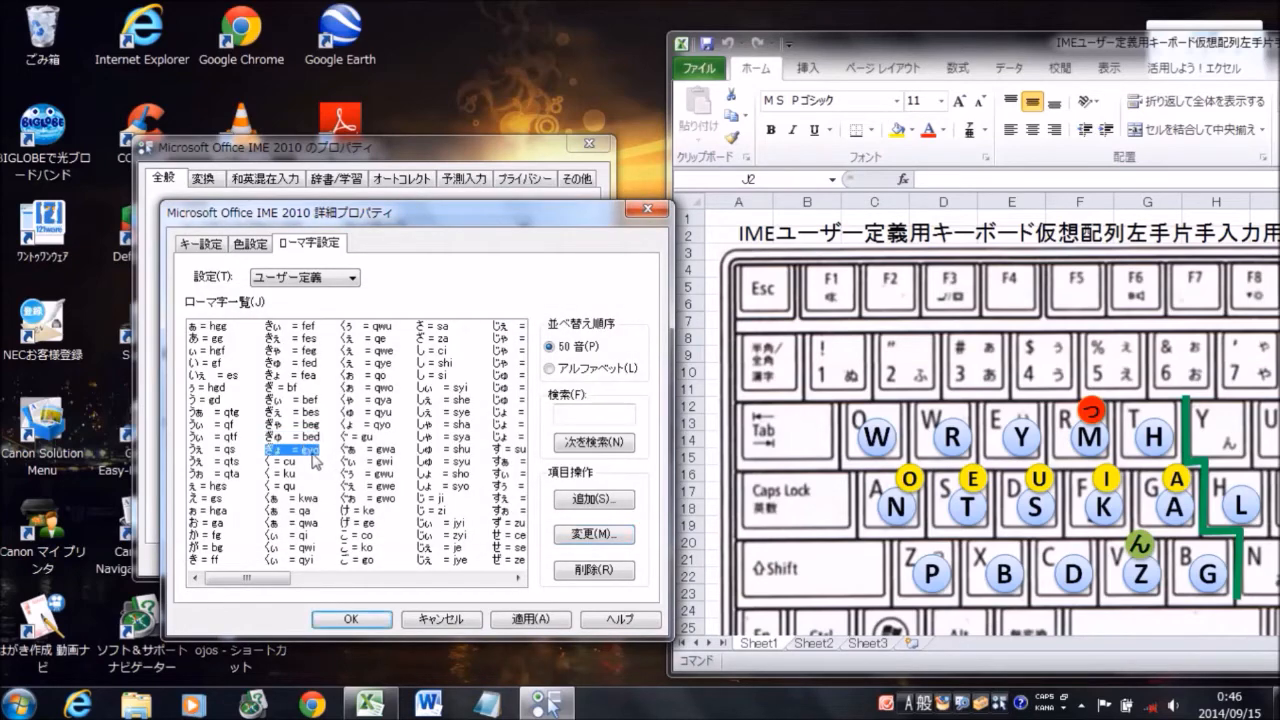
left_click(594, 546)
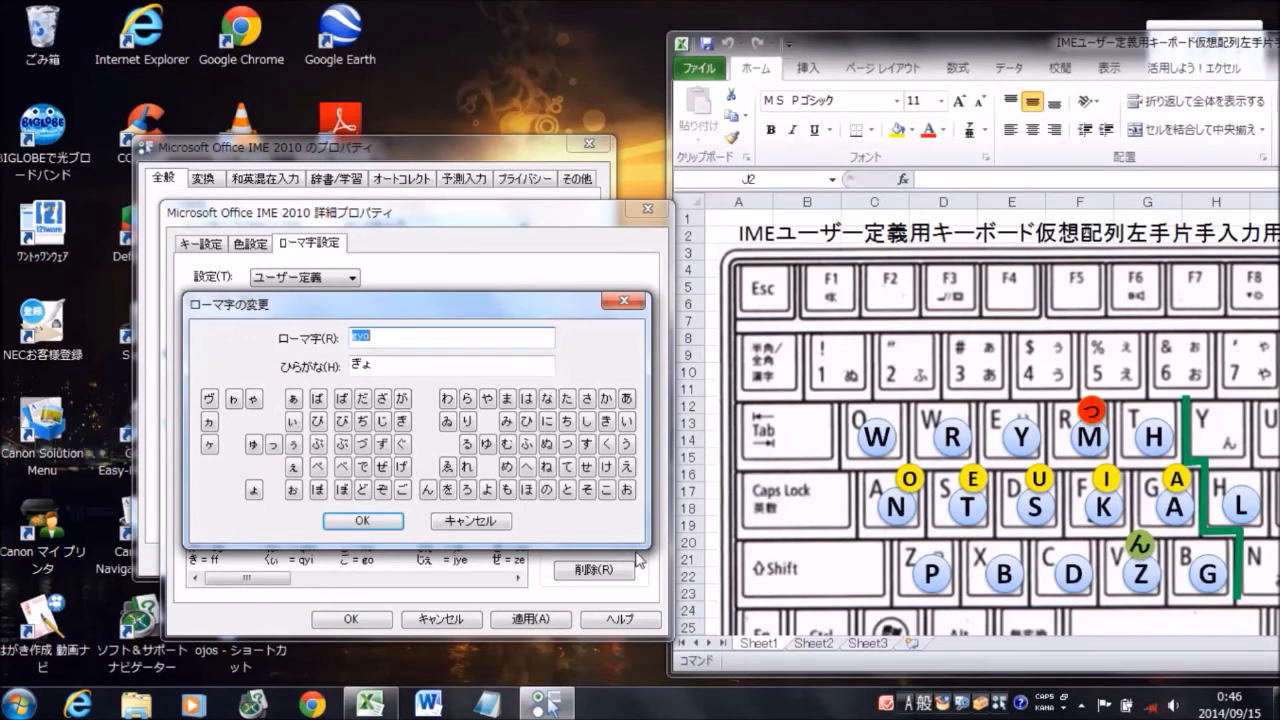
type("bea")
left_click(400, 521)
Change the romaji for く = cu to fd and delete the entries く = ku and く = qu
left_click(286, 464)
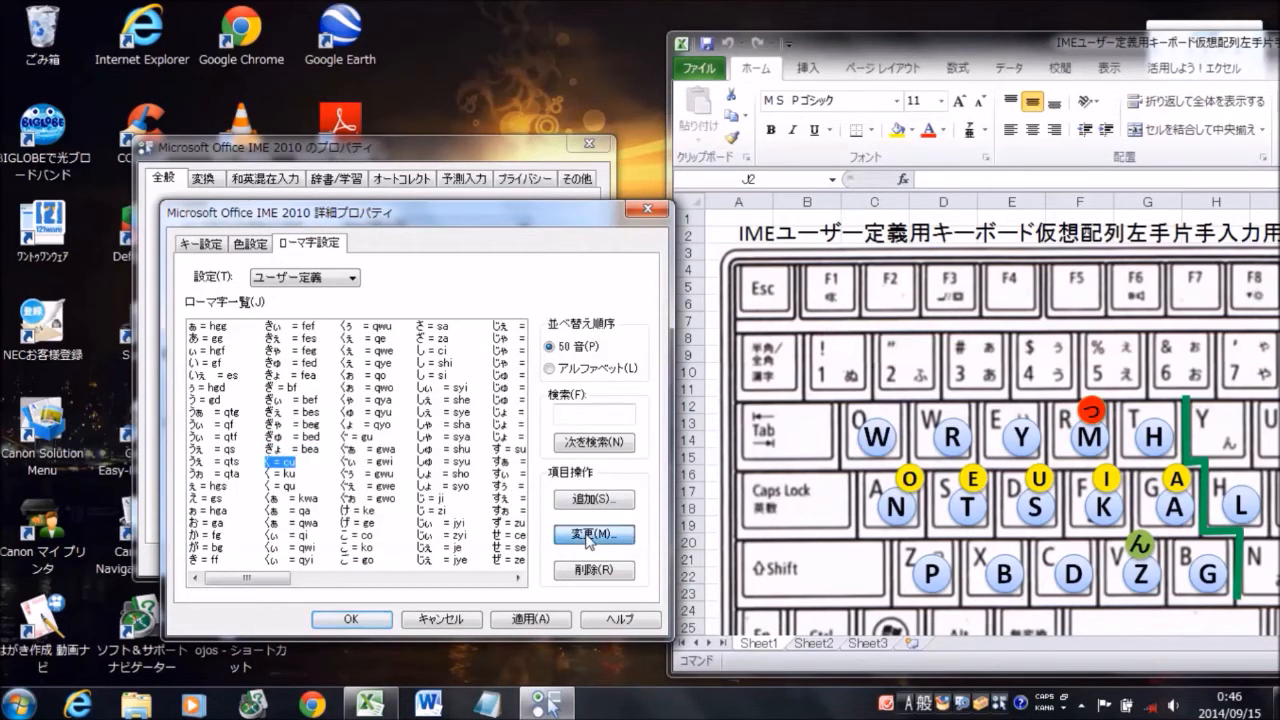
left_click(588, 536)
type("fd")
left_click(368, 521)
left_click(278, 475)
left_click(580, 569)
key("Return")
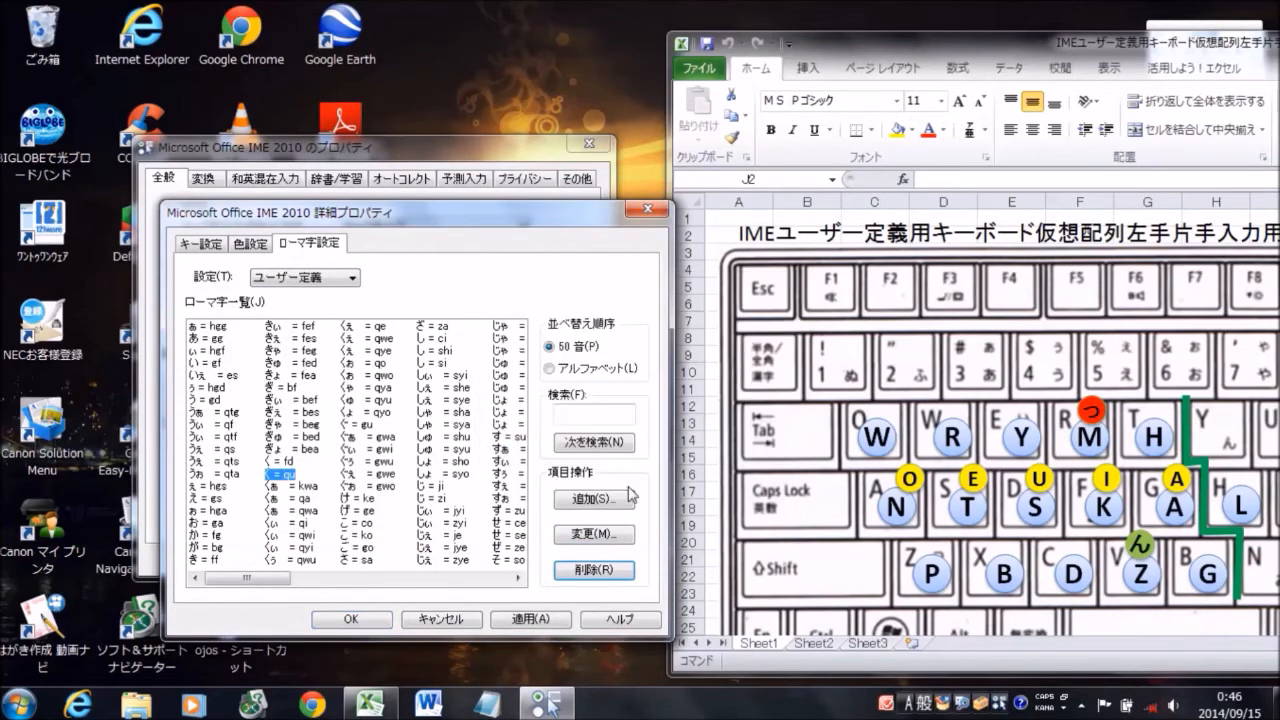
left_click(612, 570)
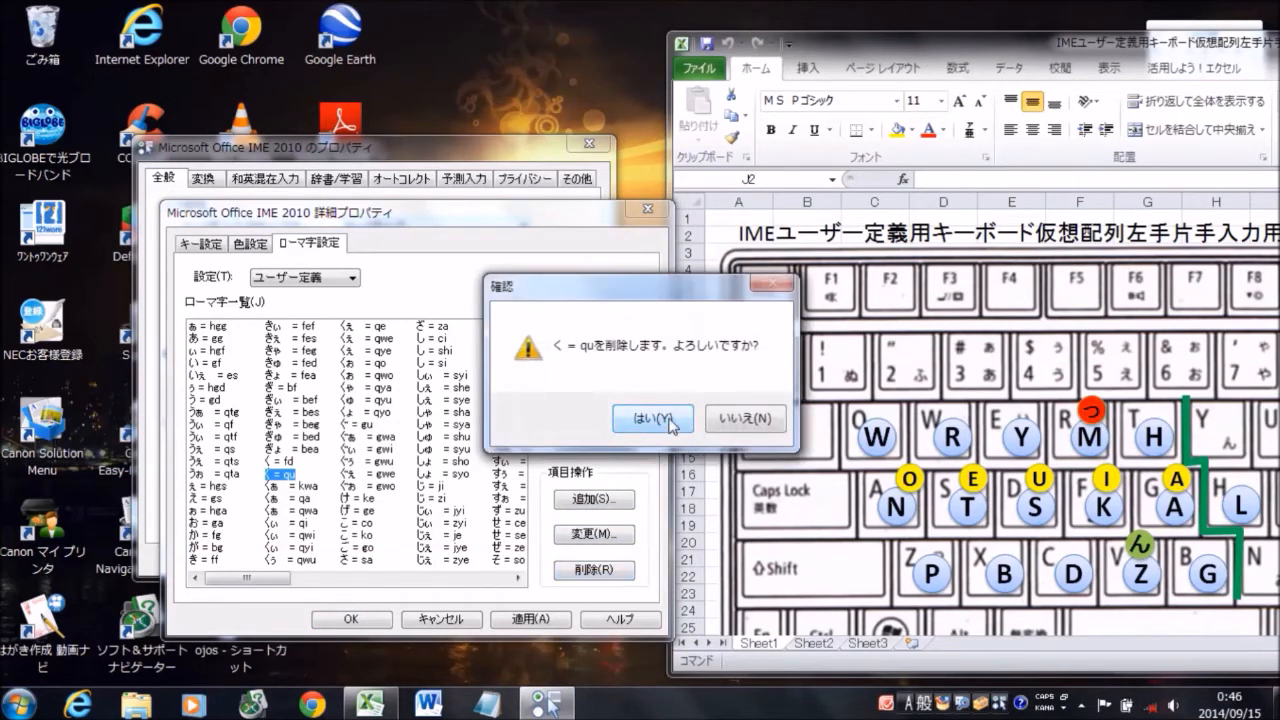
left_click(672, 436)
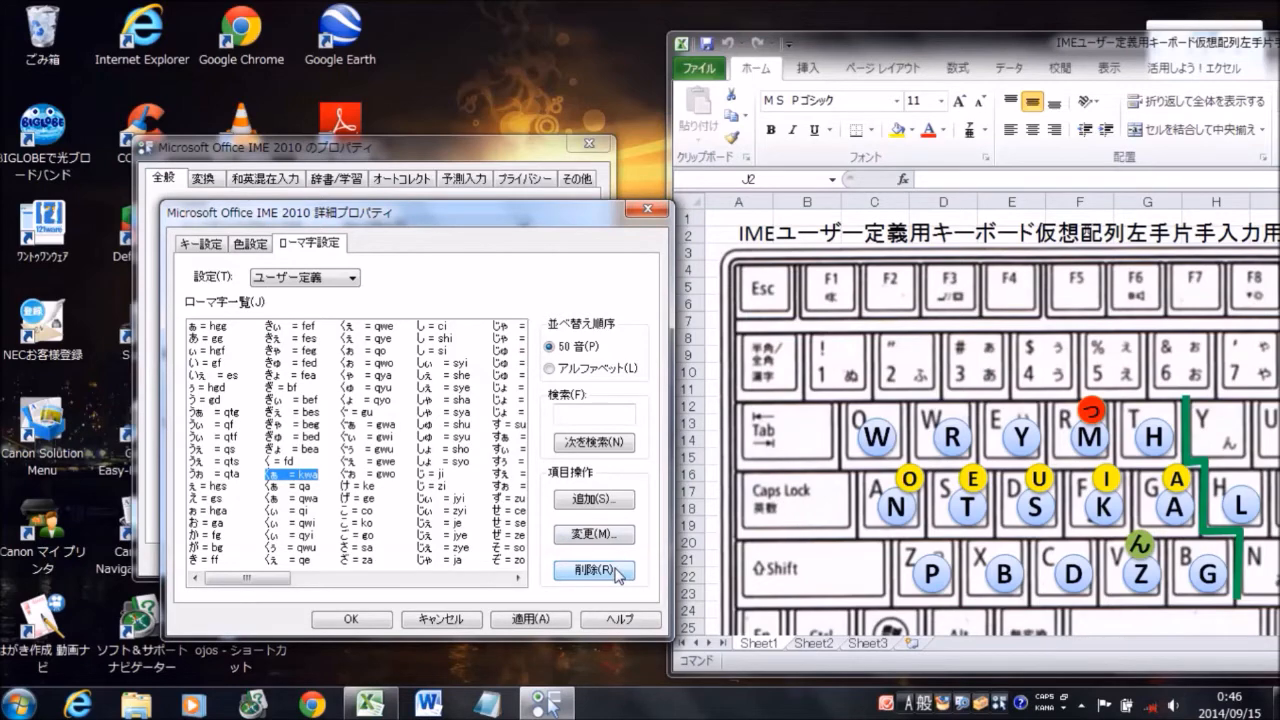
Delete the three くぁ entries kwa, qa and qwa from the romaji list
left_click(617, 572)
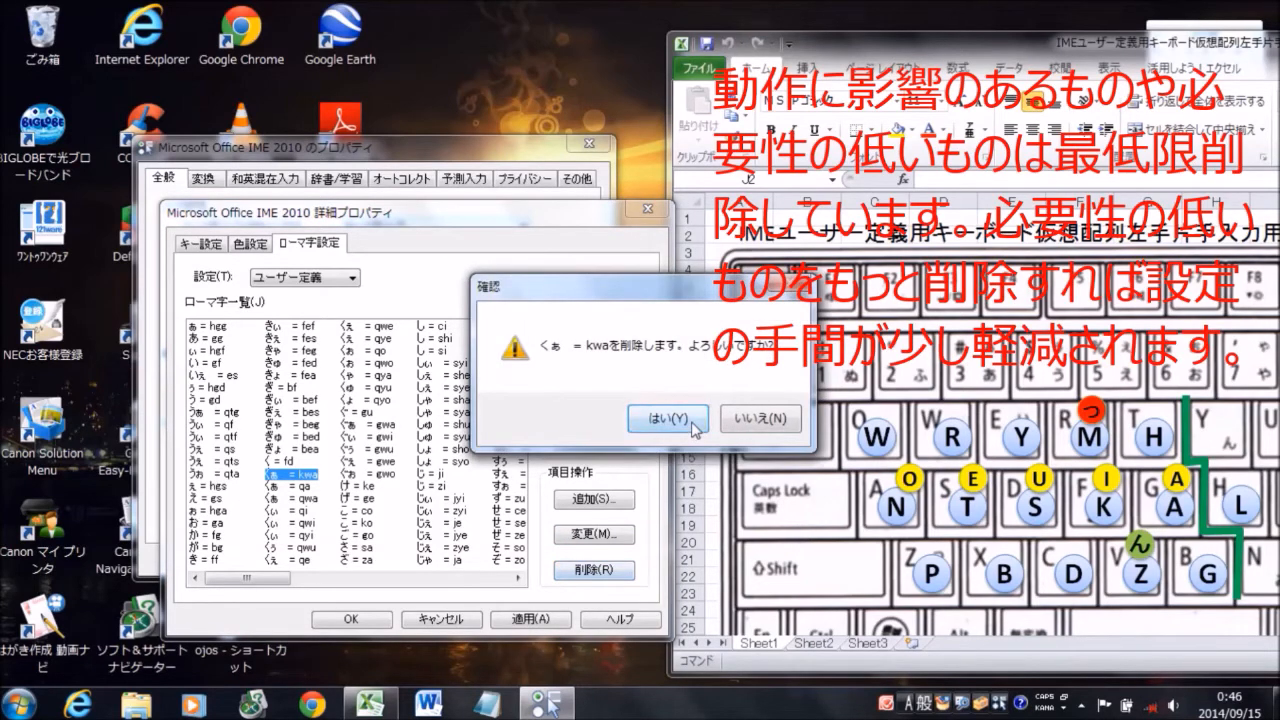
left_click(696, 428)
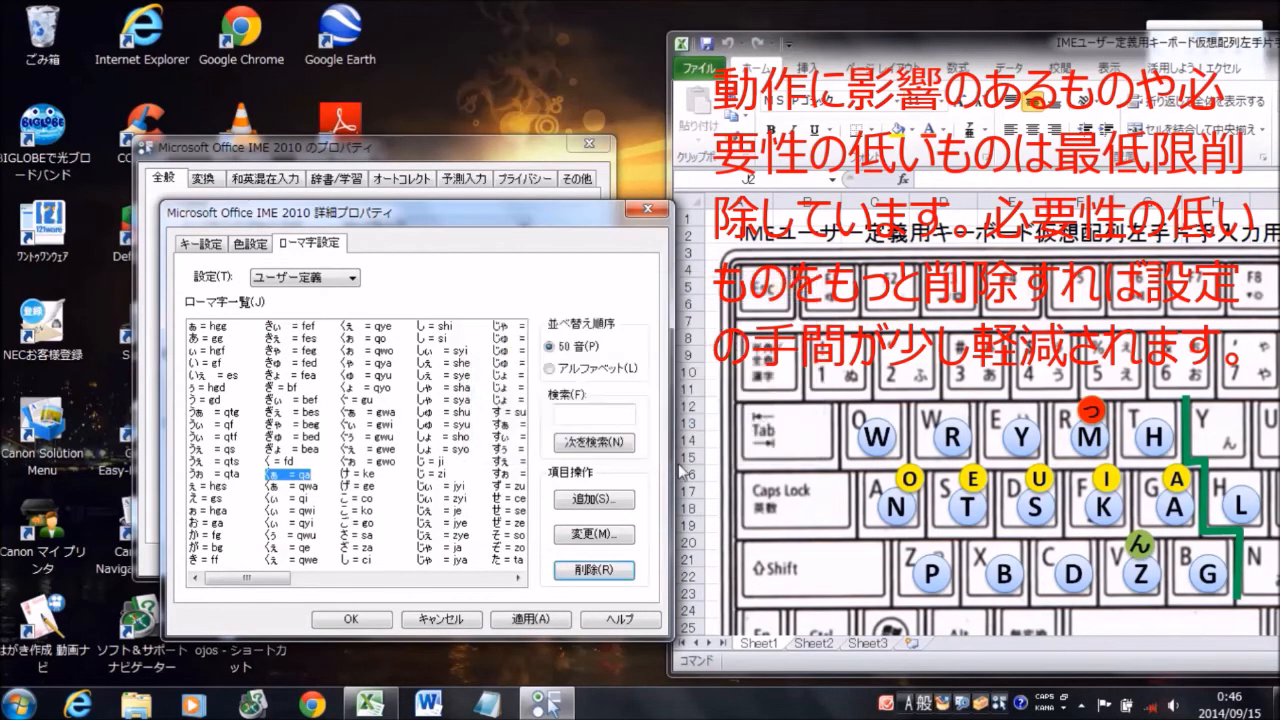
left_click(596, 570)
left_click(686, 422)
left_click(594, 569)
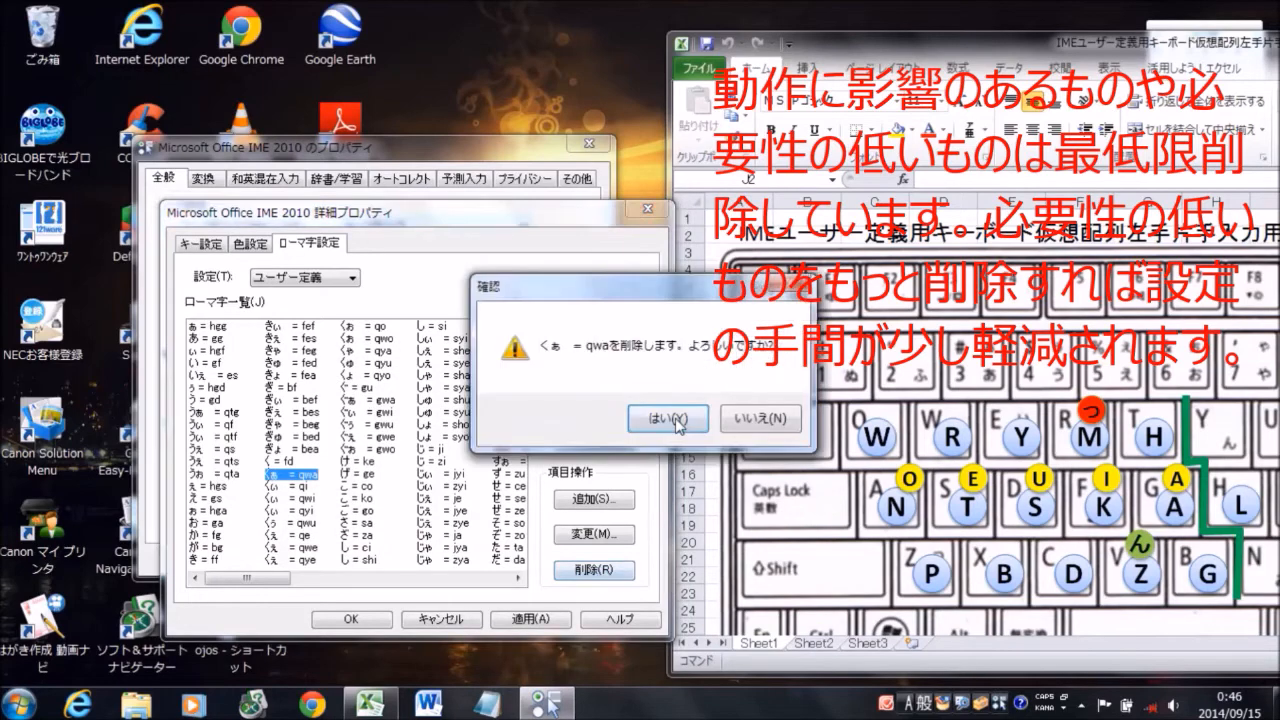
left_click(664, 420)
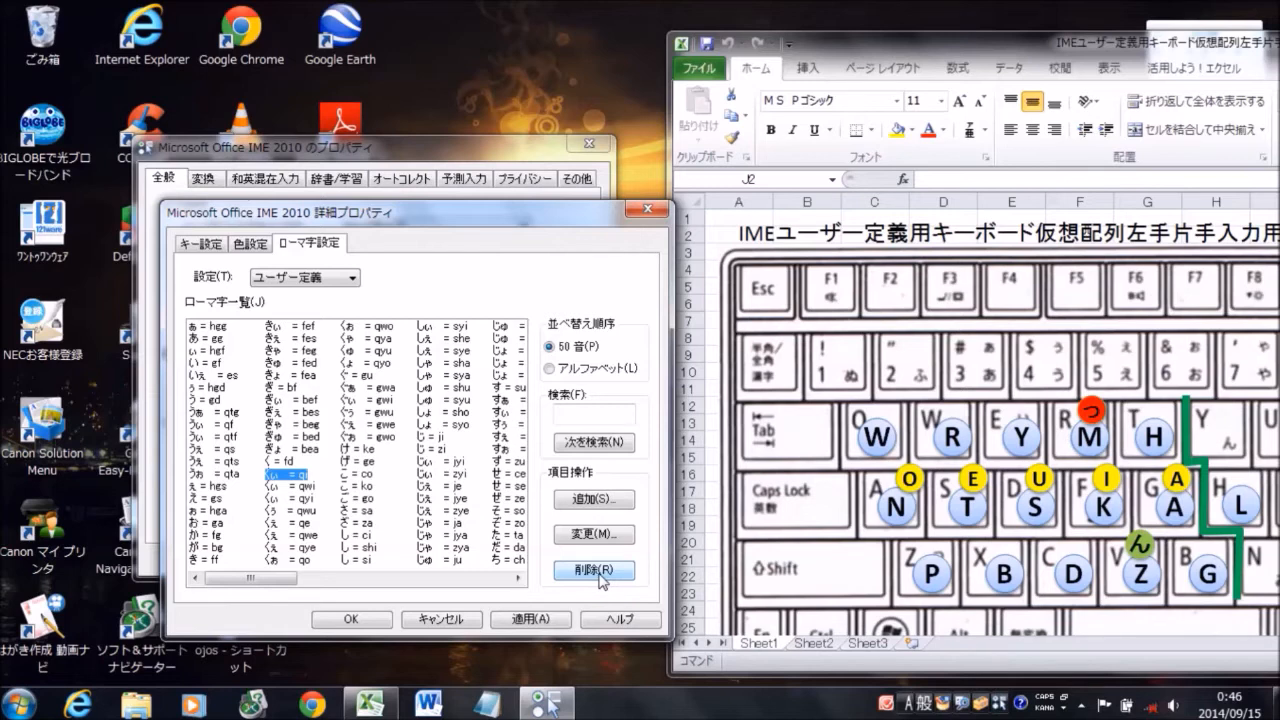
Delete the romaji entries くぃ = qi, qwi and qyi, くぅ = qwu, and くぇ = qe and qwe
left_click(600, 575)
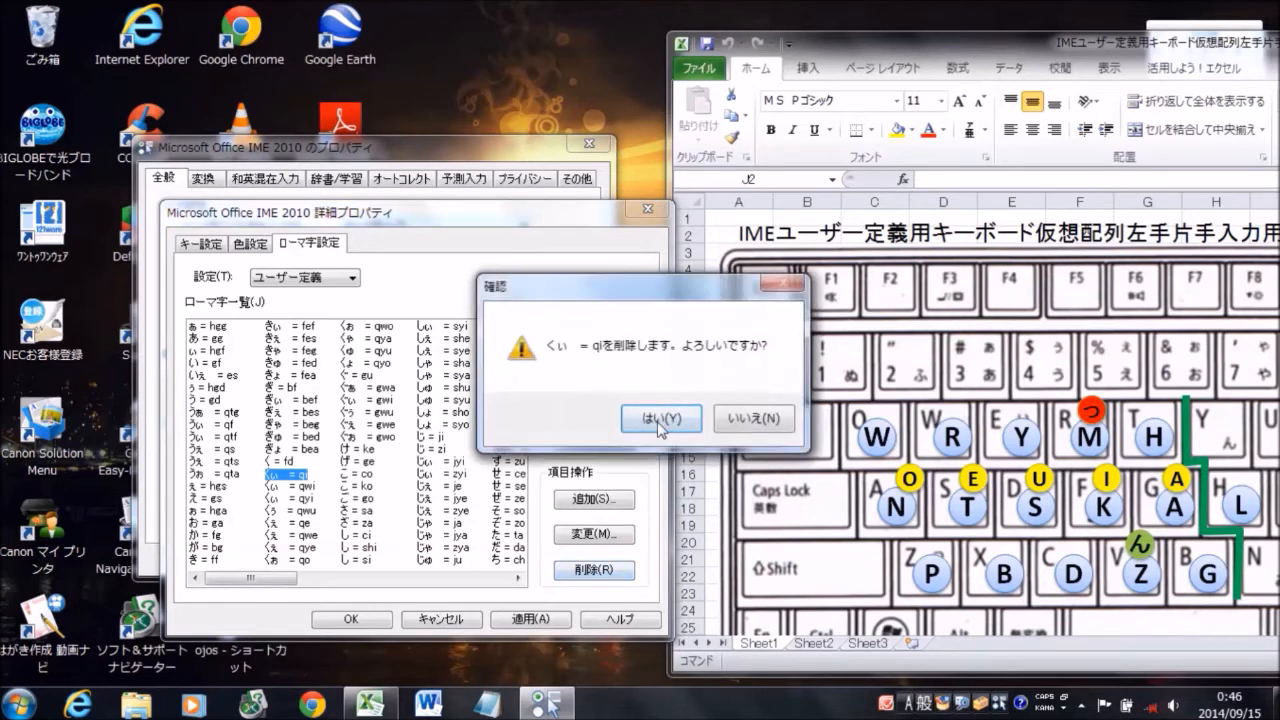
left_click(658, 422)
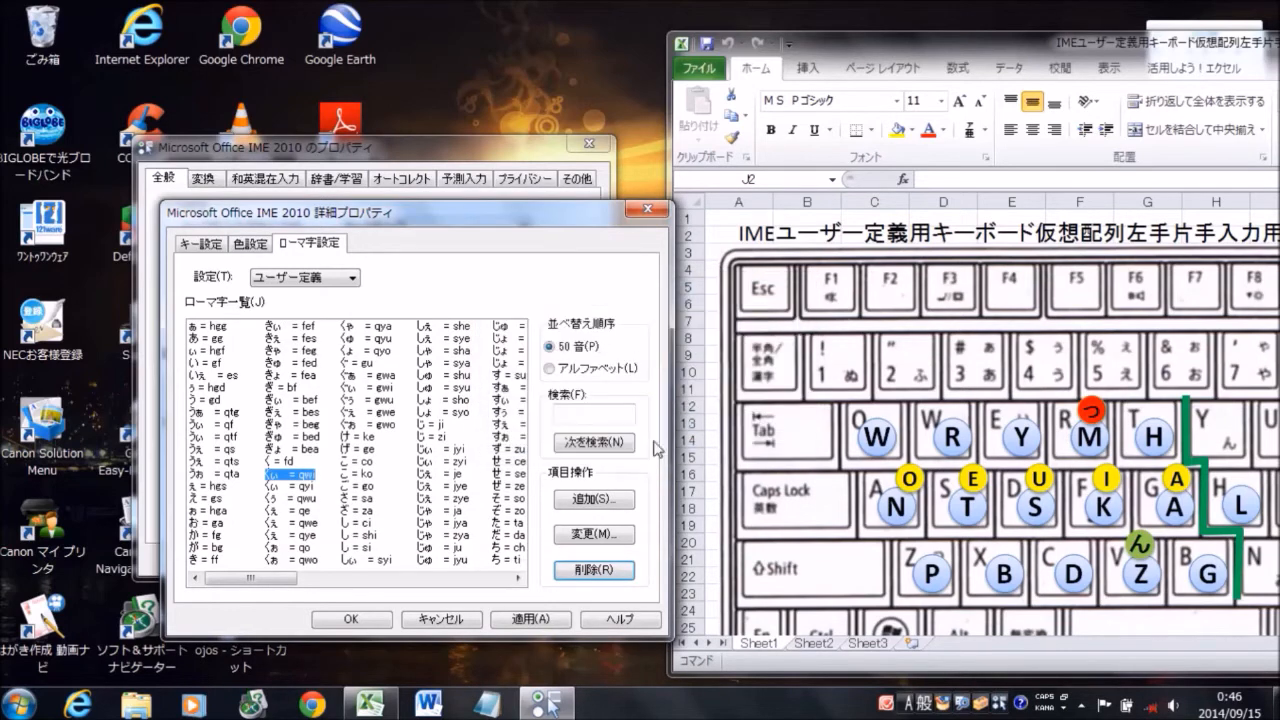
left_click(600, 575)
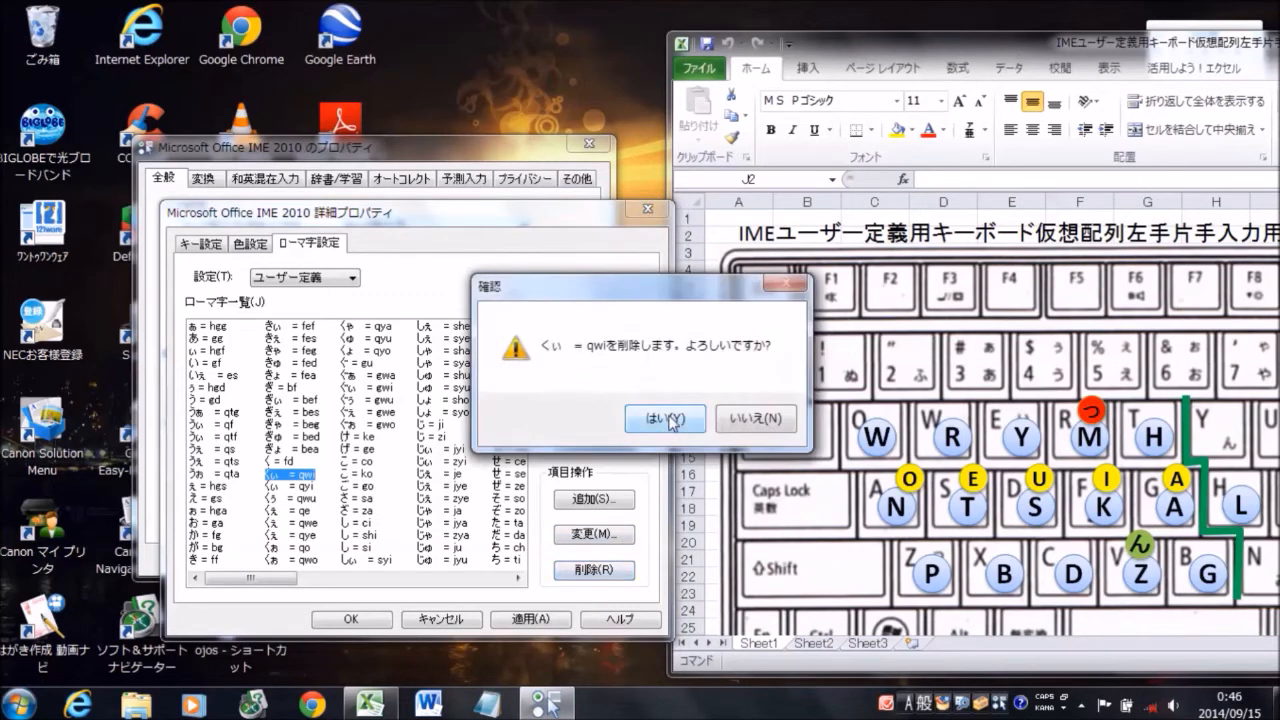
left_click(670, 420)
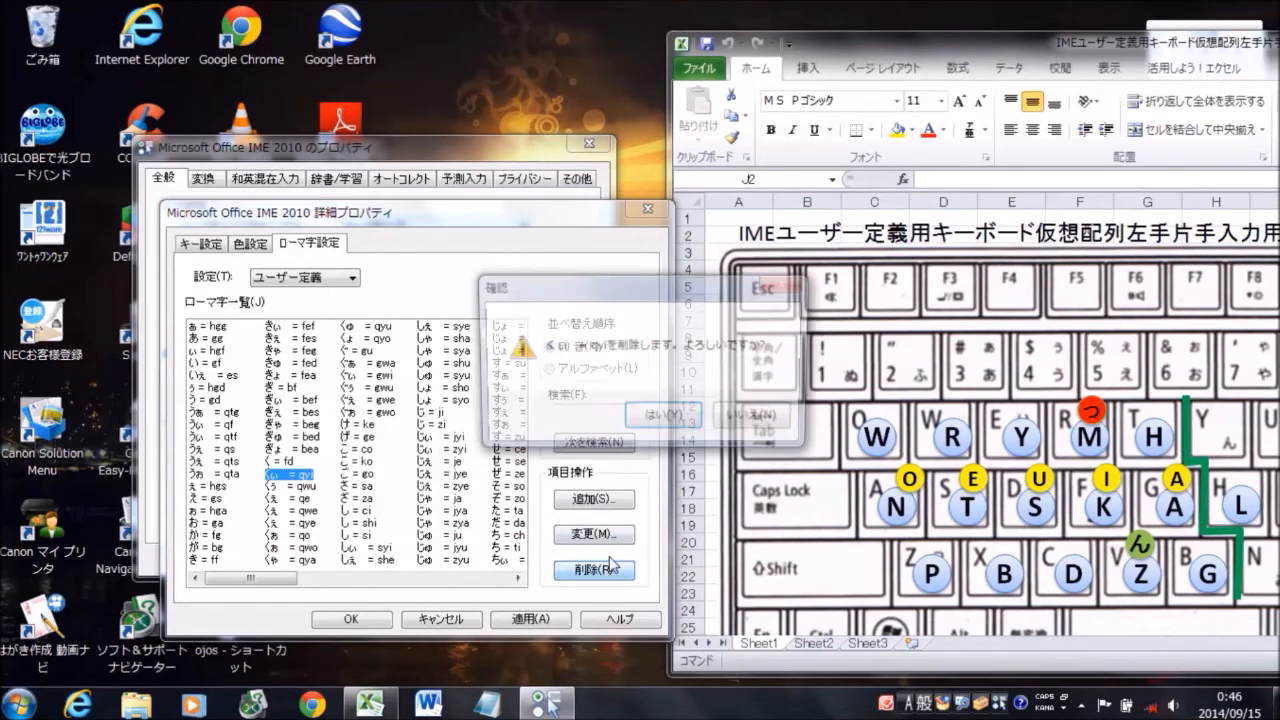
left_click(600, 570)
left_click(662, 414)
left_click(596, 570)
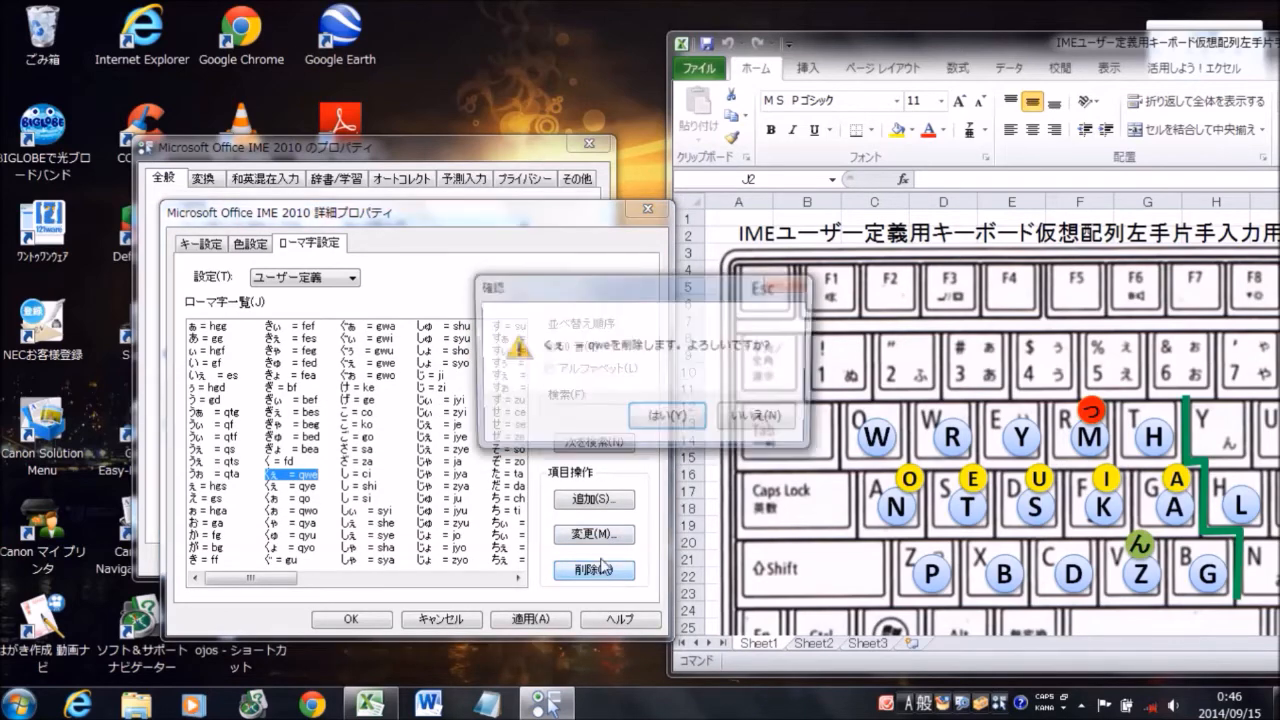
left_click(662, 424)
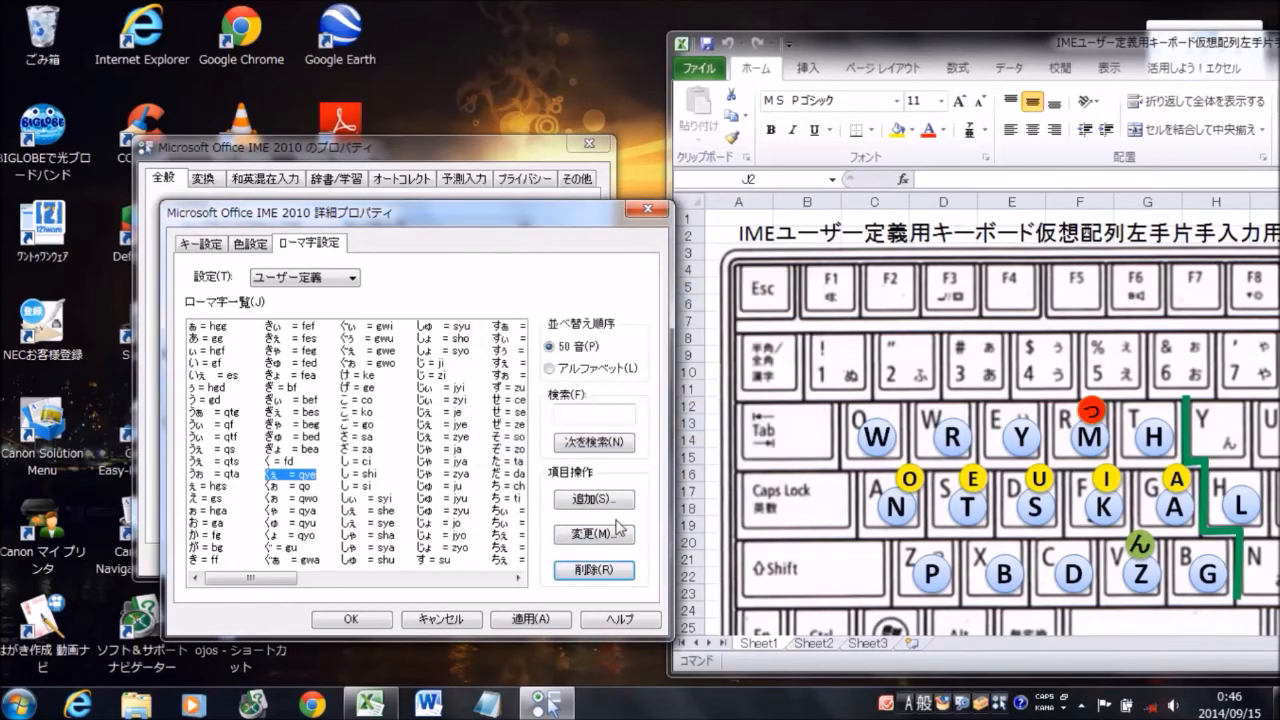
Delete the romaji entries くぇ = qye, くぉ = qo and くぉ = qwo from the user-defined list
left_click(600, 570)
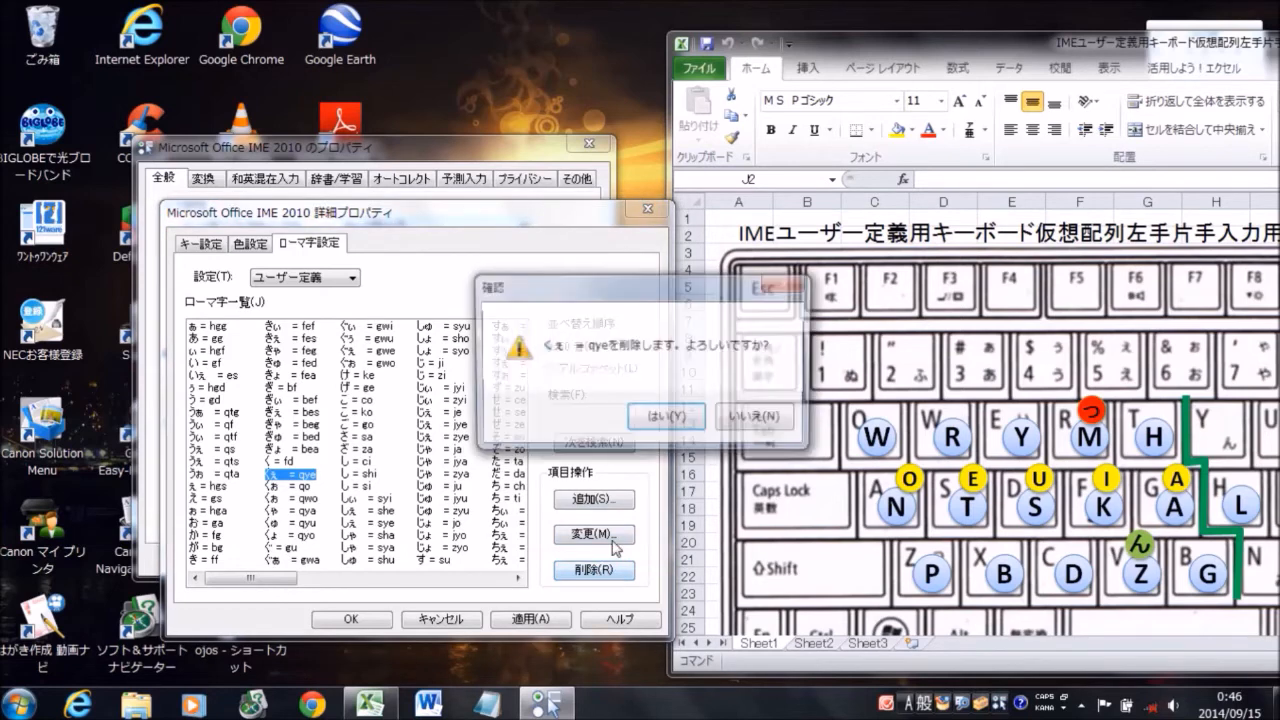
left_click(666, 426)
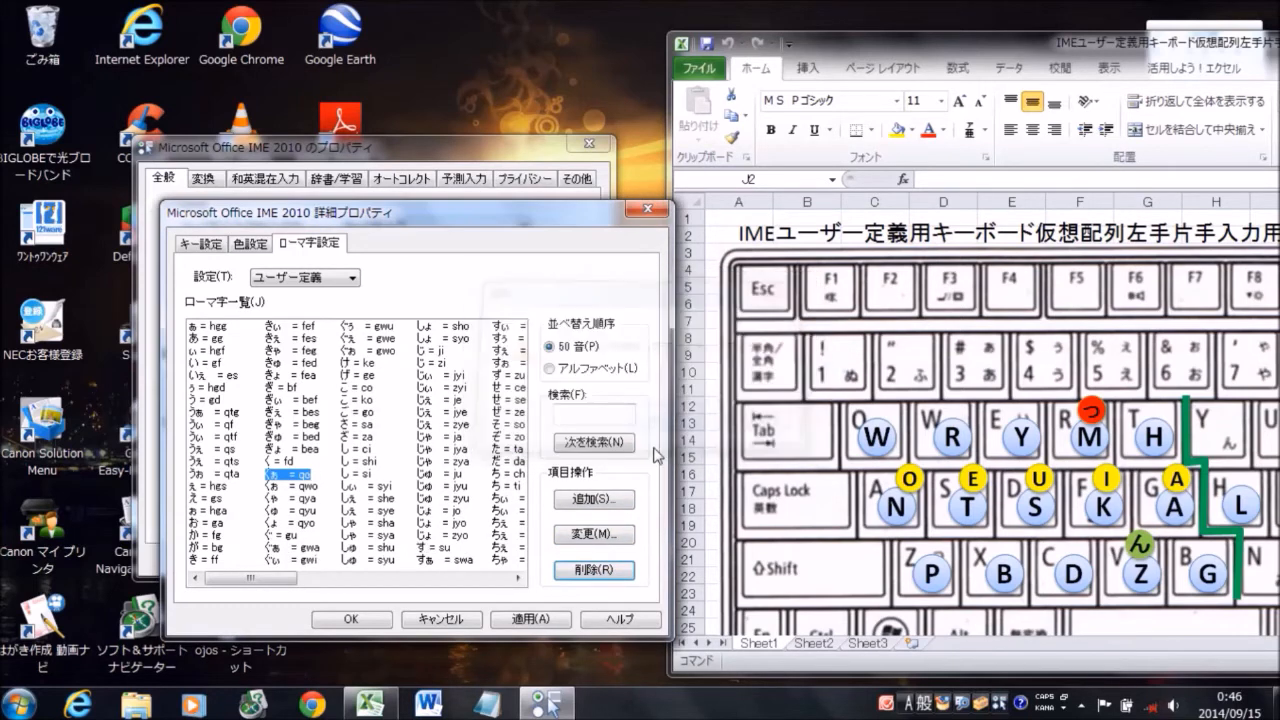
left_click(594, 570)
left_click(662, 420)
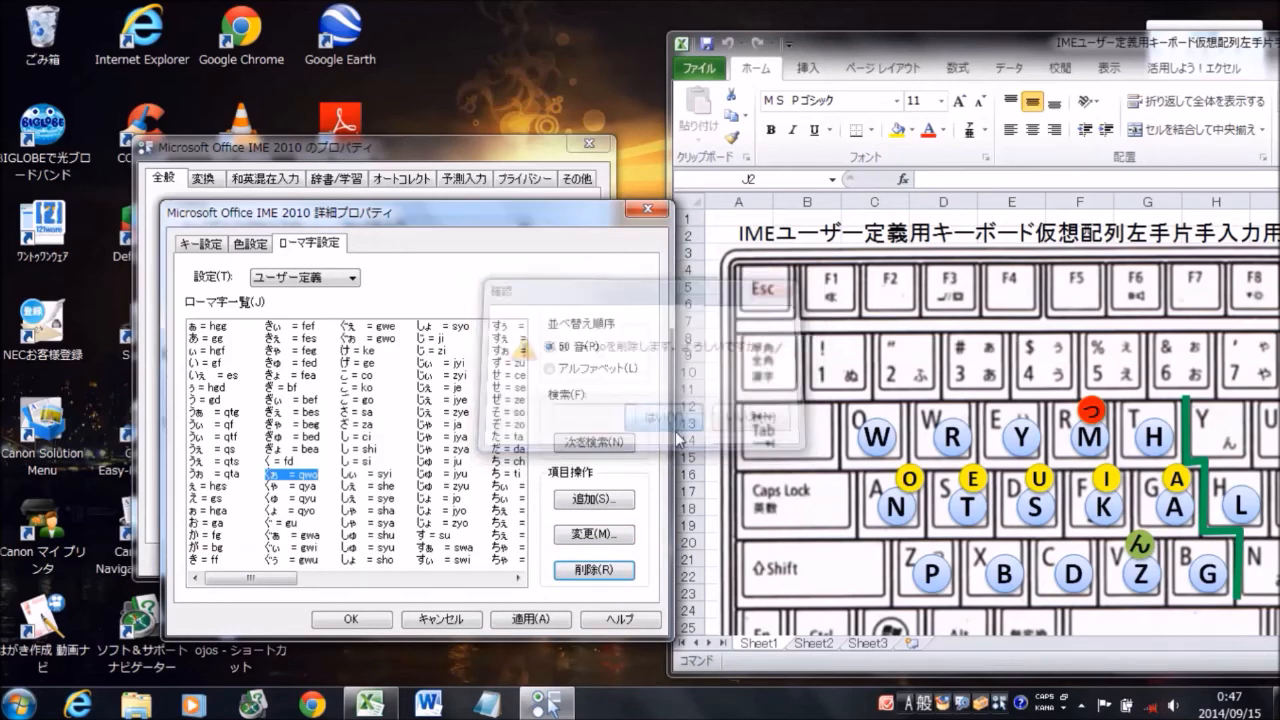
left_click(597, 570)
left_click(666, 420)
Delete the romaji entries くゃ = qya, くゅ = qyu and くょ = qyo
left_click(594, 570)
left_click(666, 420)
left_click(594, 570)
left_click(662, 420)
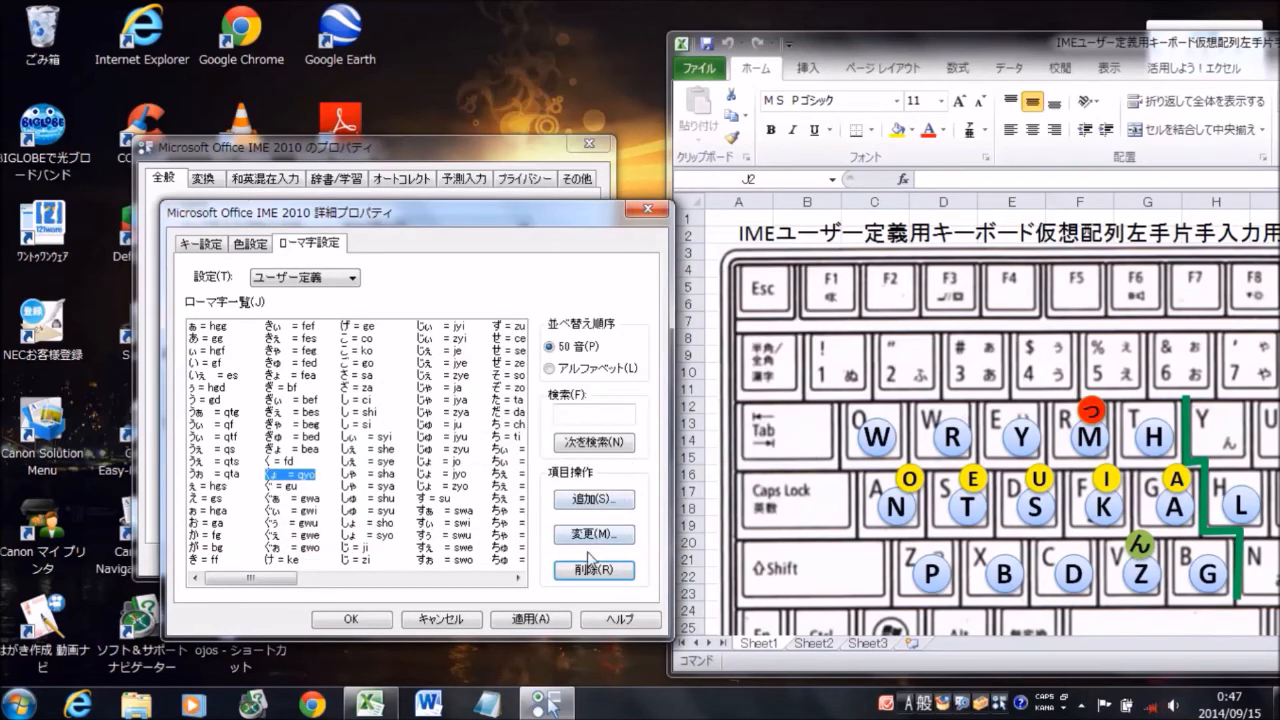
left_click(594, 570)
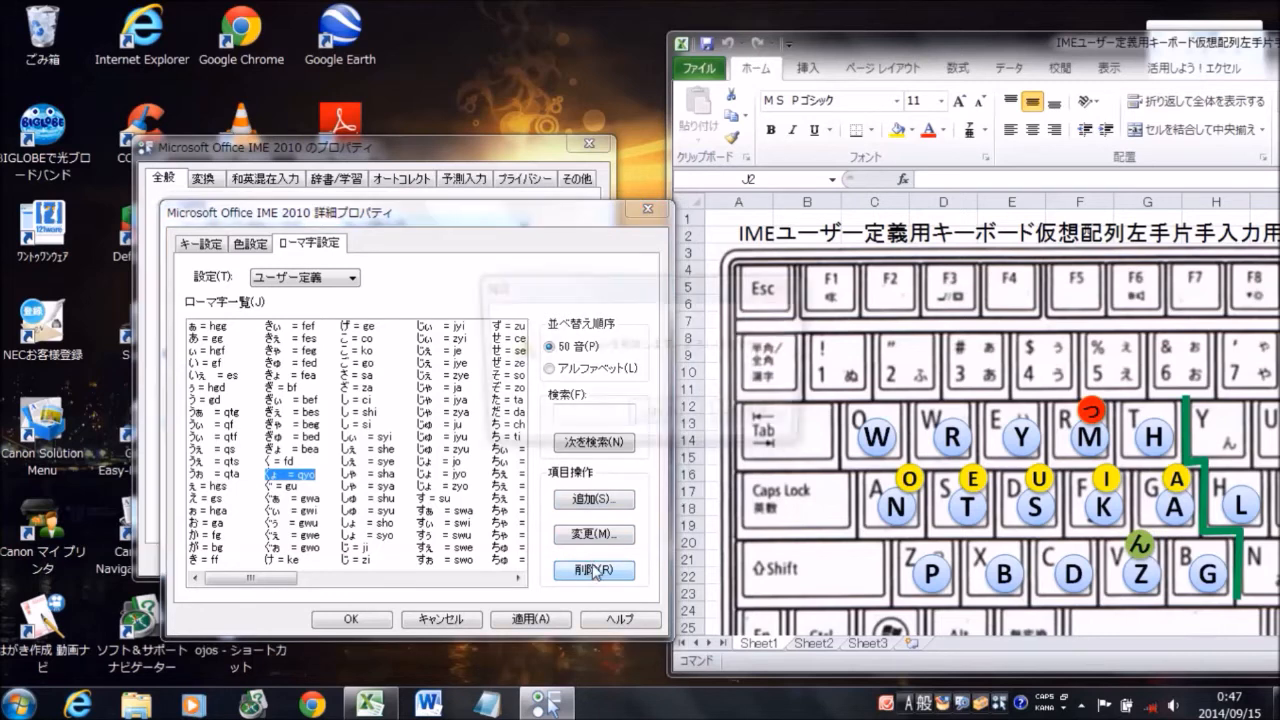
left_click(664, 420)
left_click(662, 420)
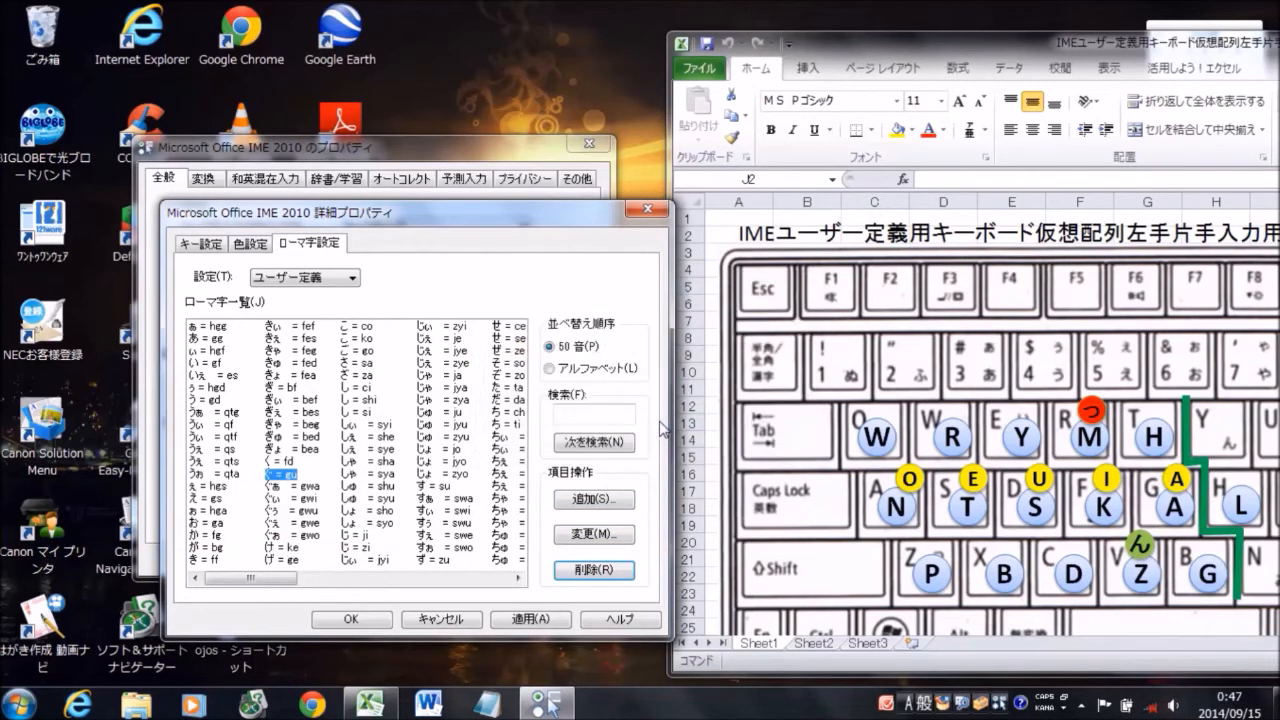
Change the romaji for こ = co to fa, allowing removal of the conflicting ふぁ = fa entry
left_click(362, 327)
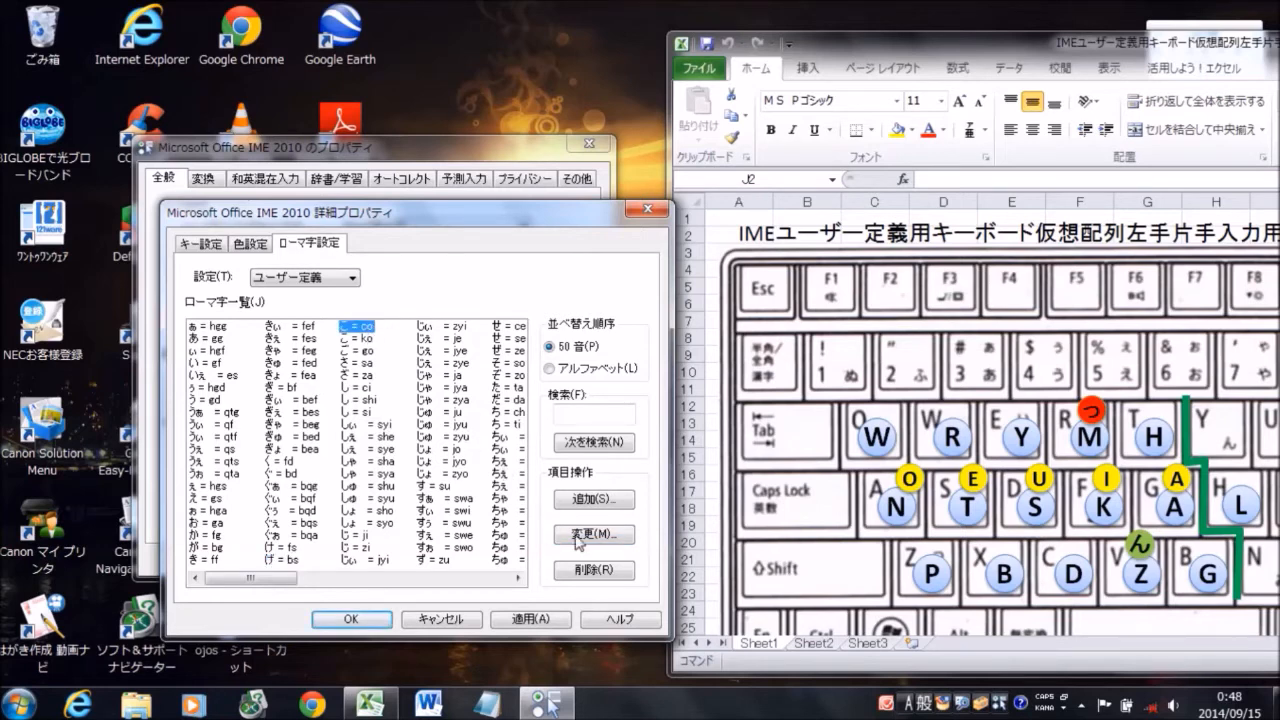
left_click(606, 541)
type("fa")
left_click(400, 519)
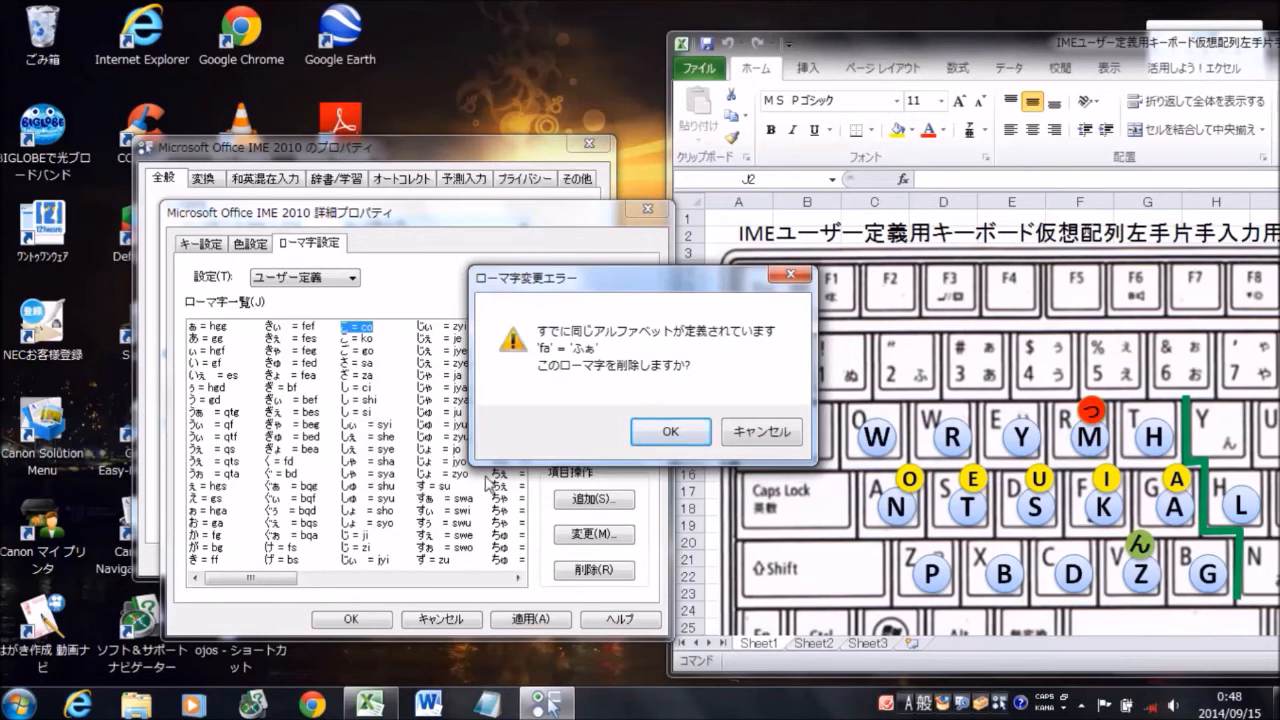
left_click(664, 436)
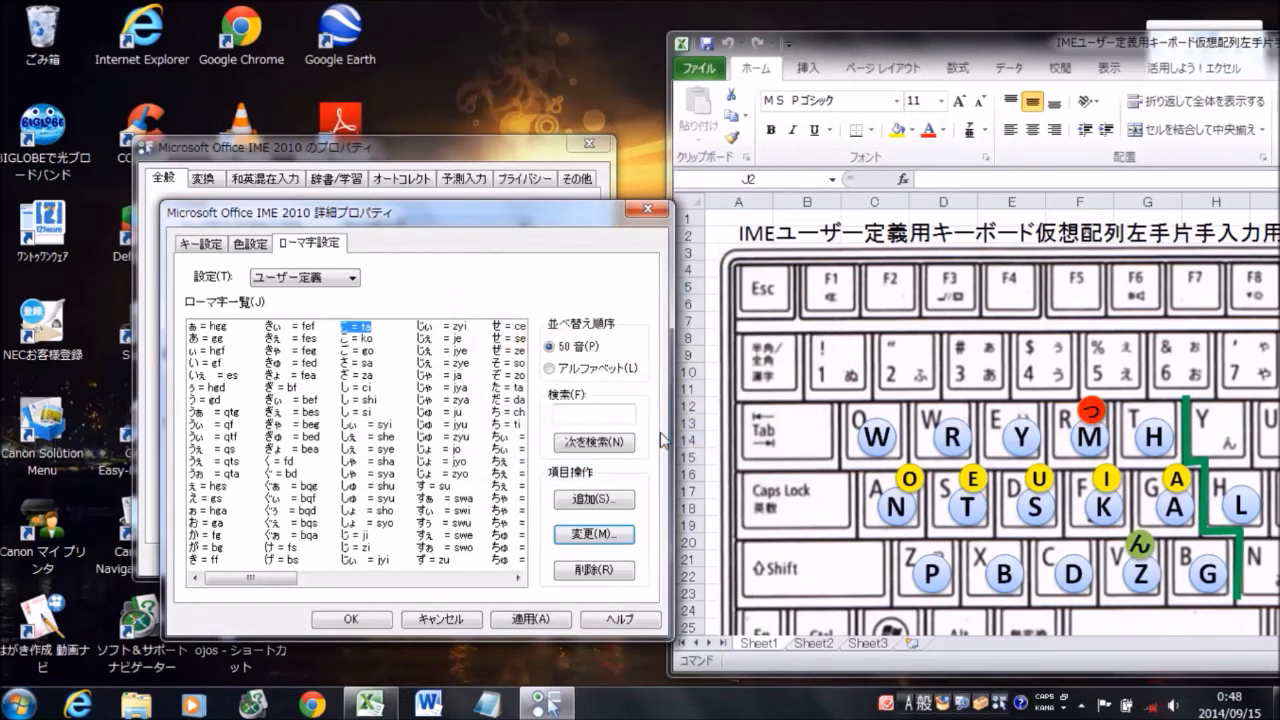
Add a new romaji entry that assigns tqg to ふぁ
left_click(594, 499)
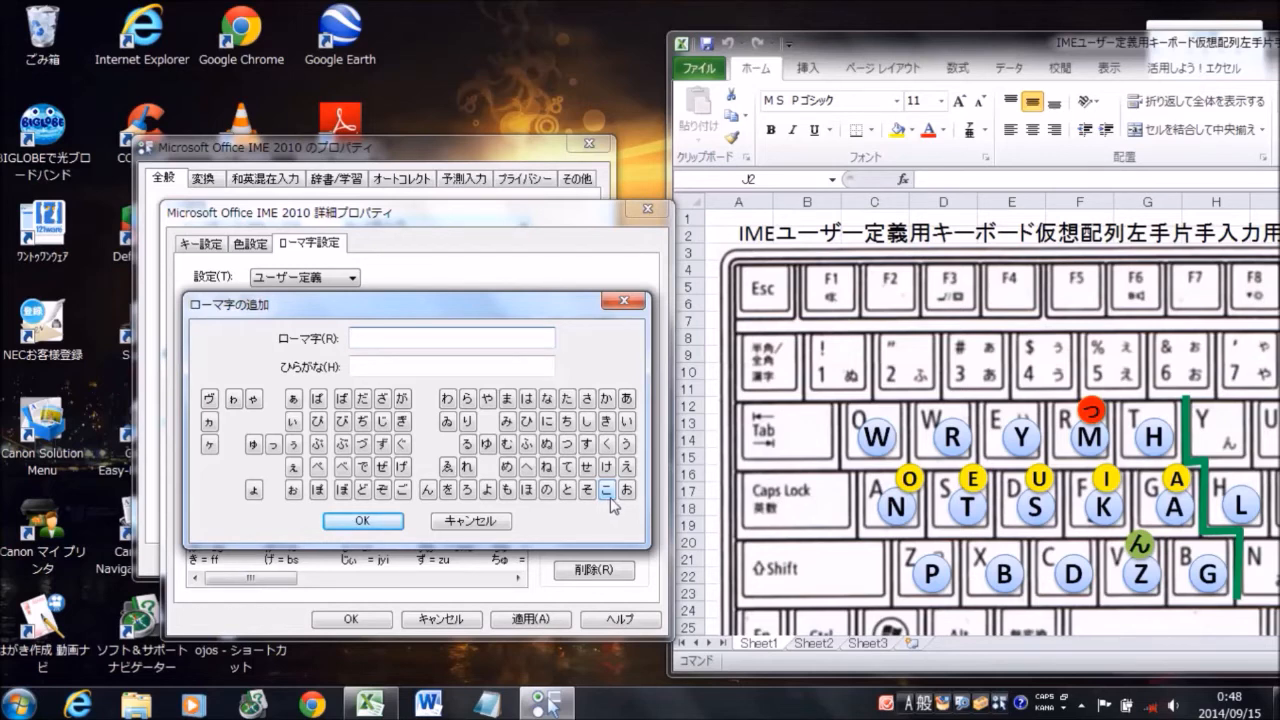
type("tqe")
left_click(444, 368)
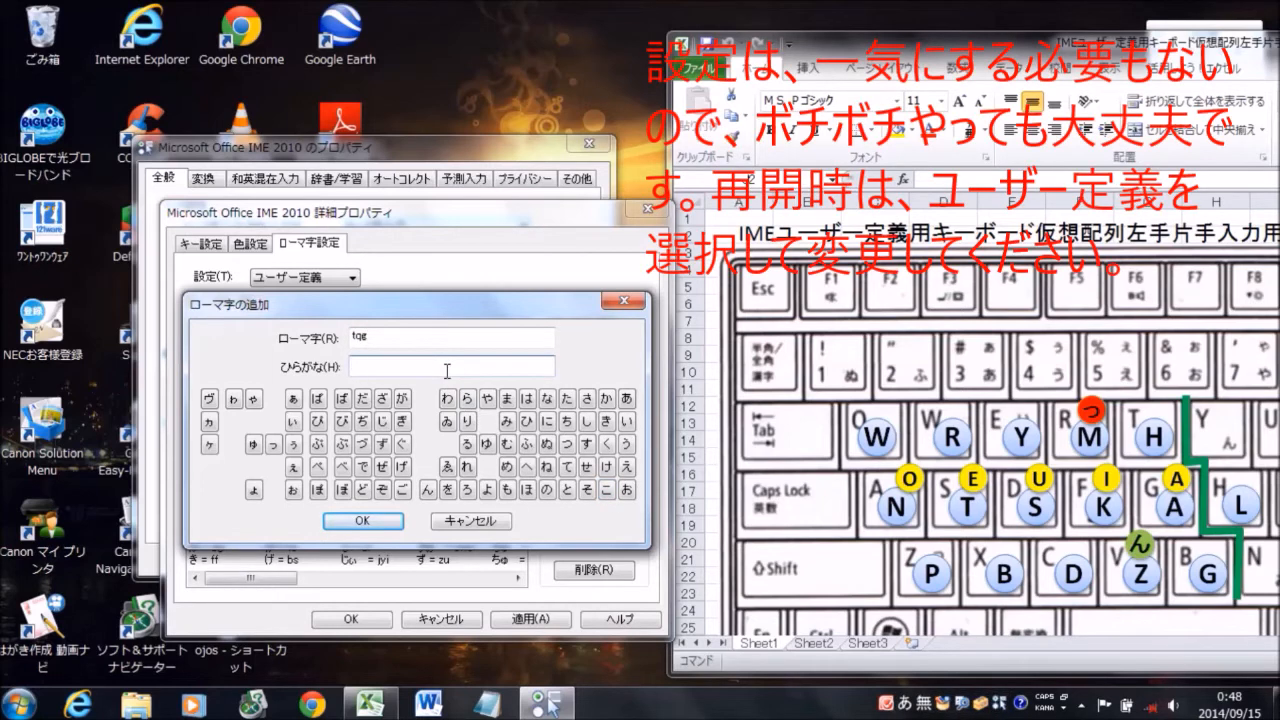
left_click(527, 441)
left_click(294, 399)
left_click(381, 525)
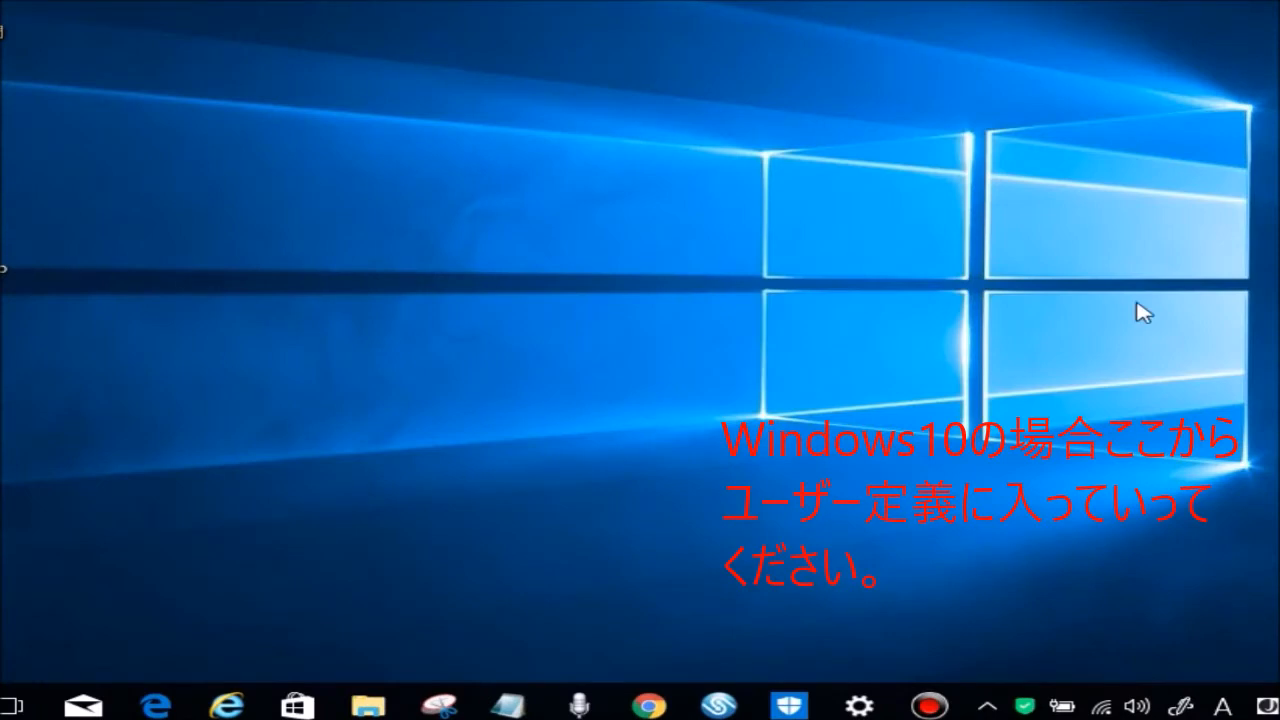
Open the Microsoft IME settings on the Windows 10 desktop and bring the window fully into view
right_click(1230, 712)
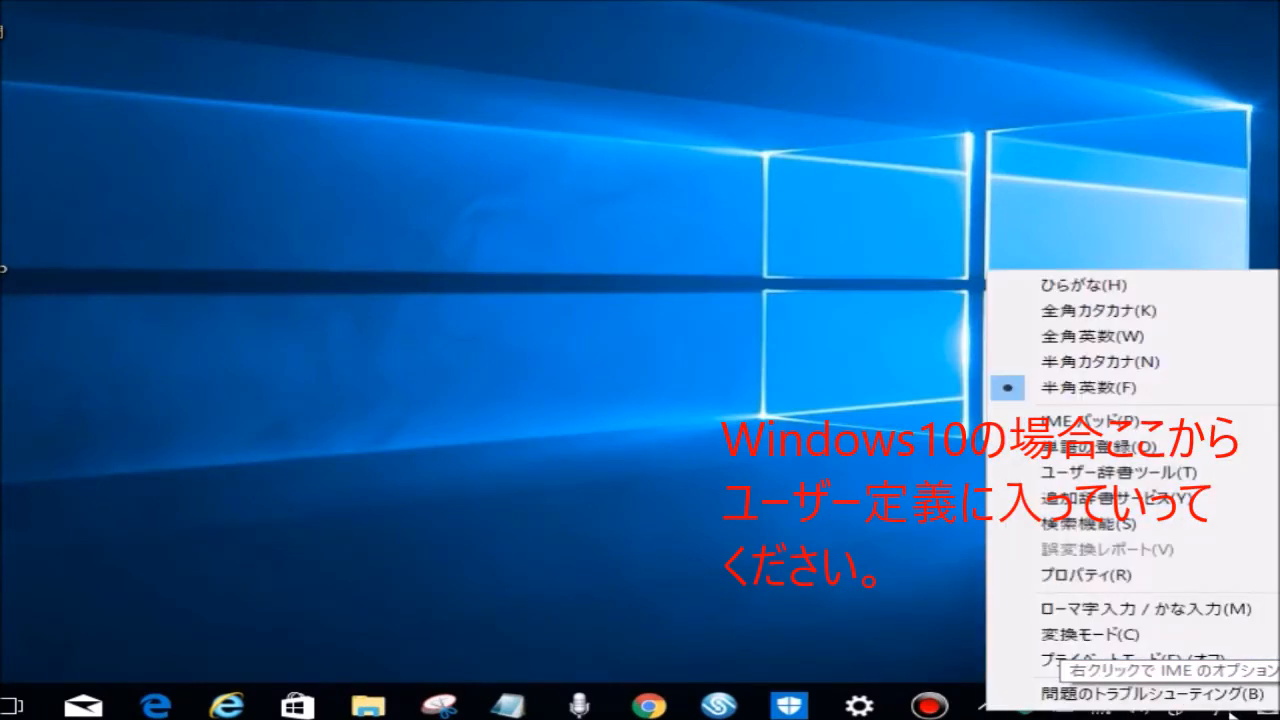
left_click(1096, 576)
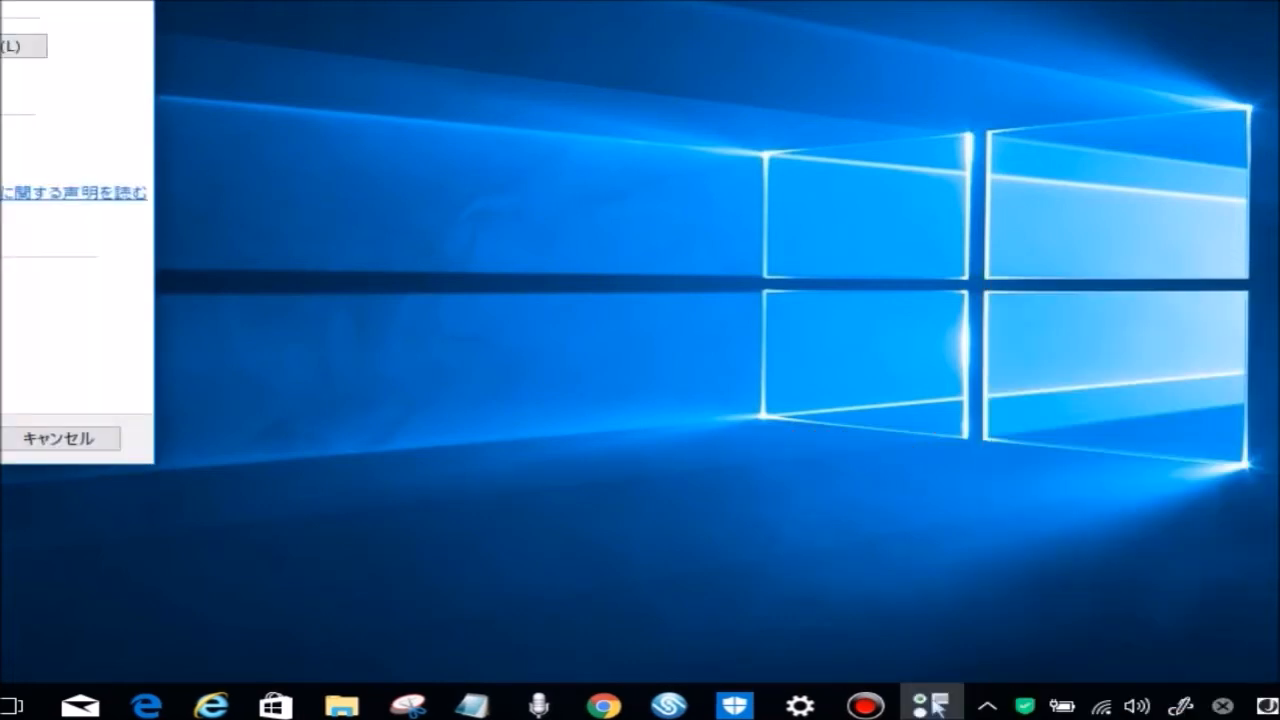
left_click_drag(0, 20, 745, 73)
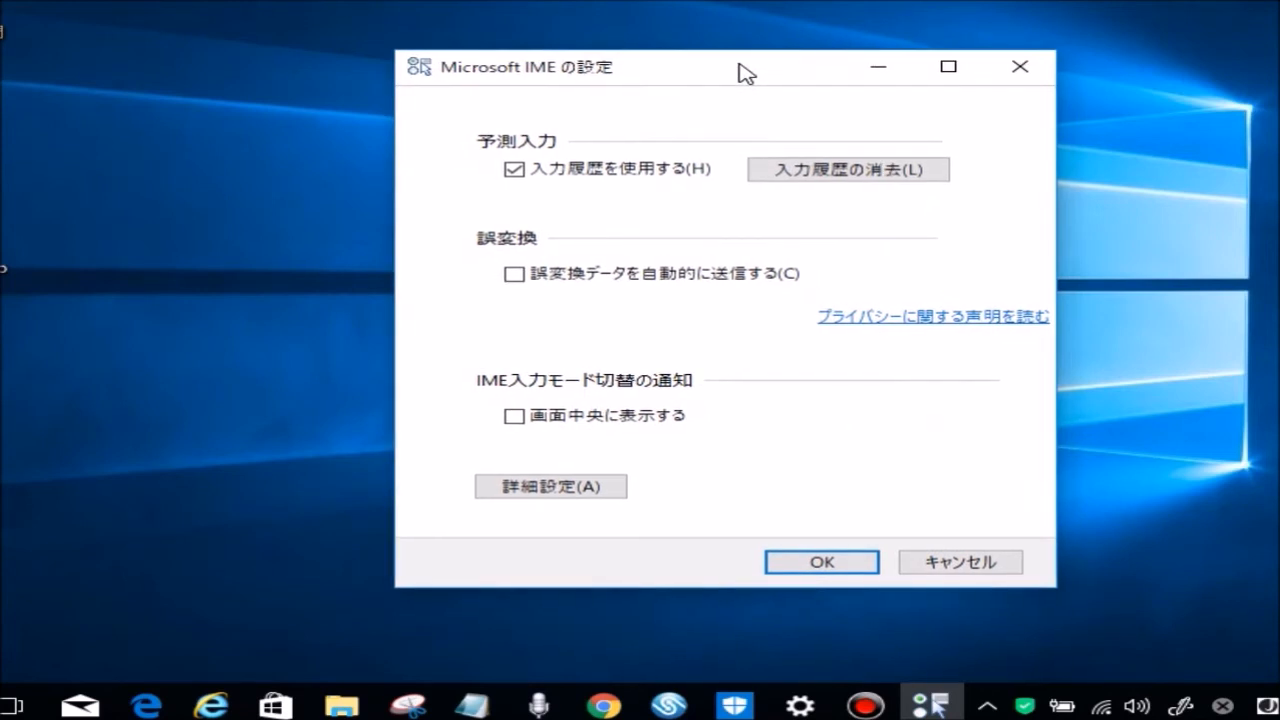
Open the IME's detailed settings in full view, show the general options containing the romaji settings, and close the dialog
left_click(557, 488)
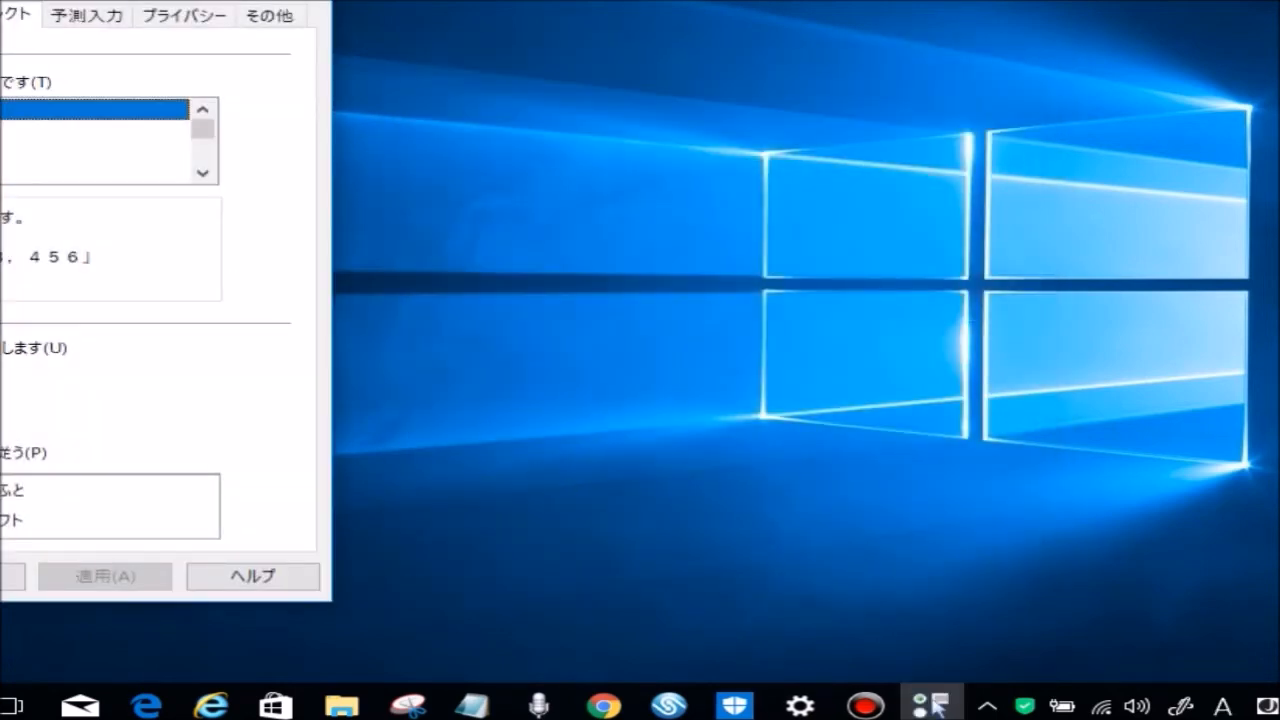
left_click_drag(0, 5, 567, 40)
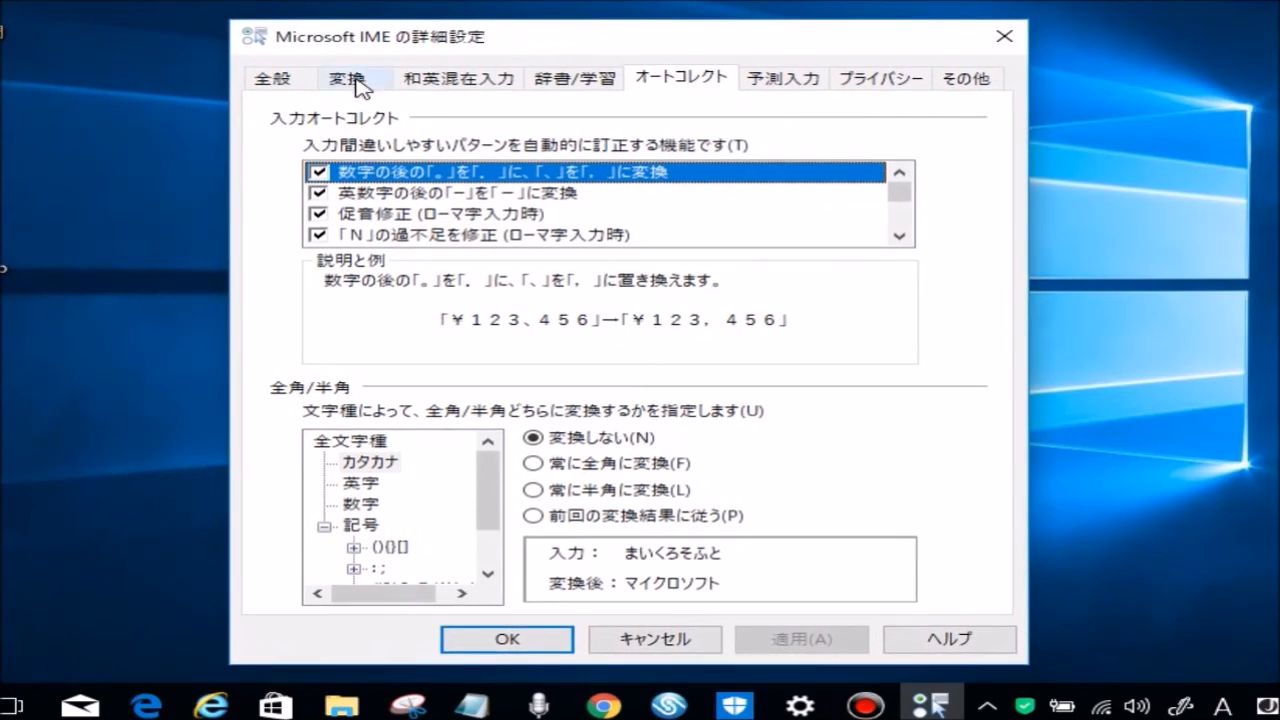
left_click(277, 84)
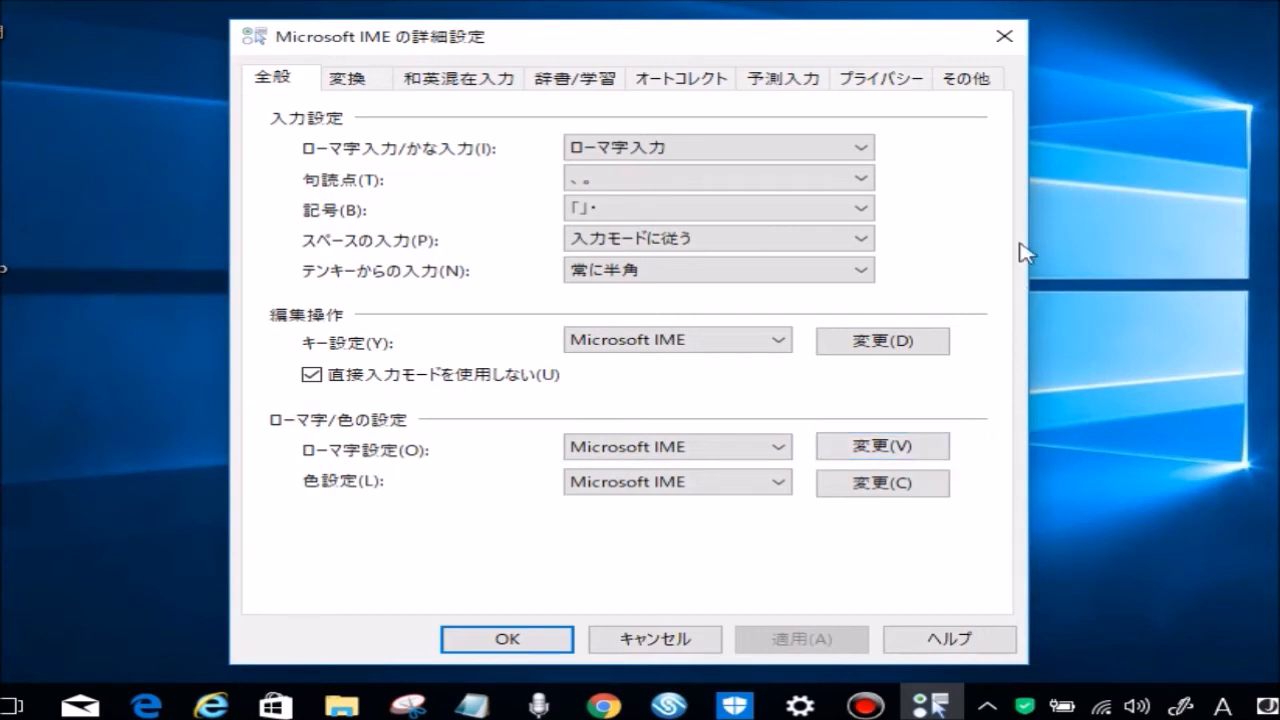
left_click(1003, 33)
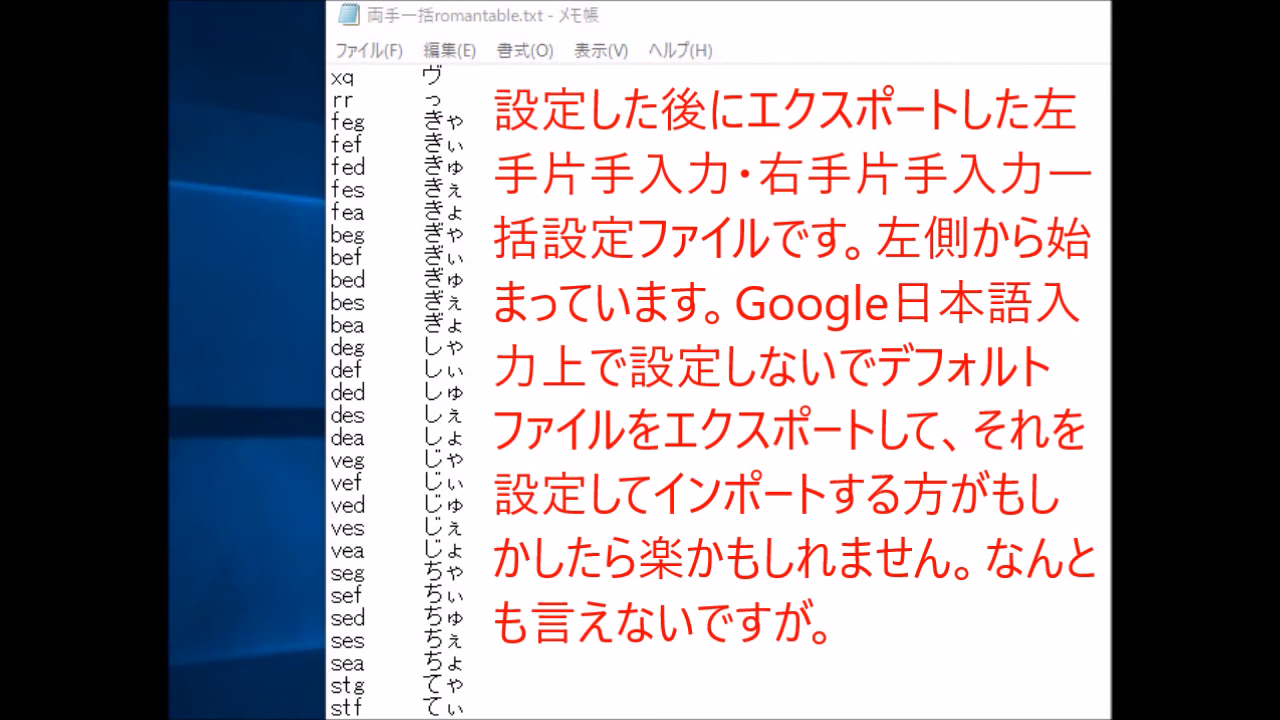
In Notepad, review the whole romaji table in 両手一括romantable.txt, from the left-hand entries through the right-hand entries
key("Page_Down")
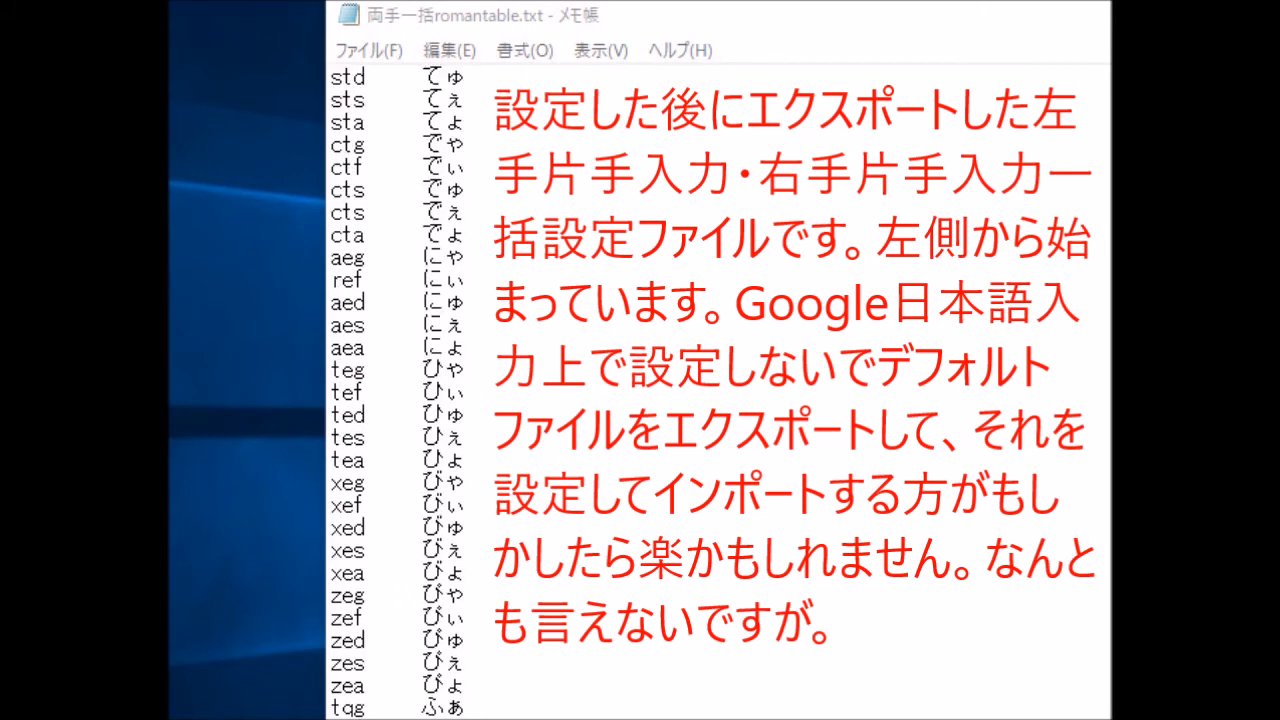
key("Page_Down")
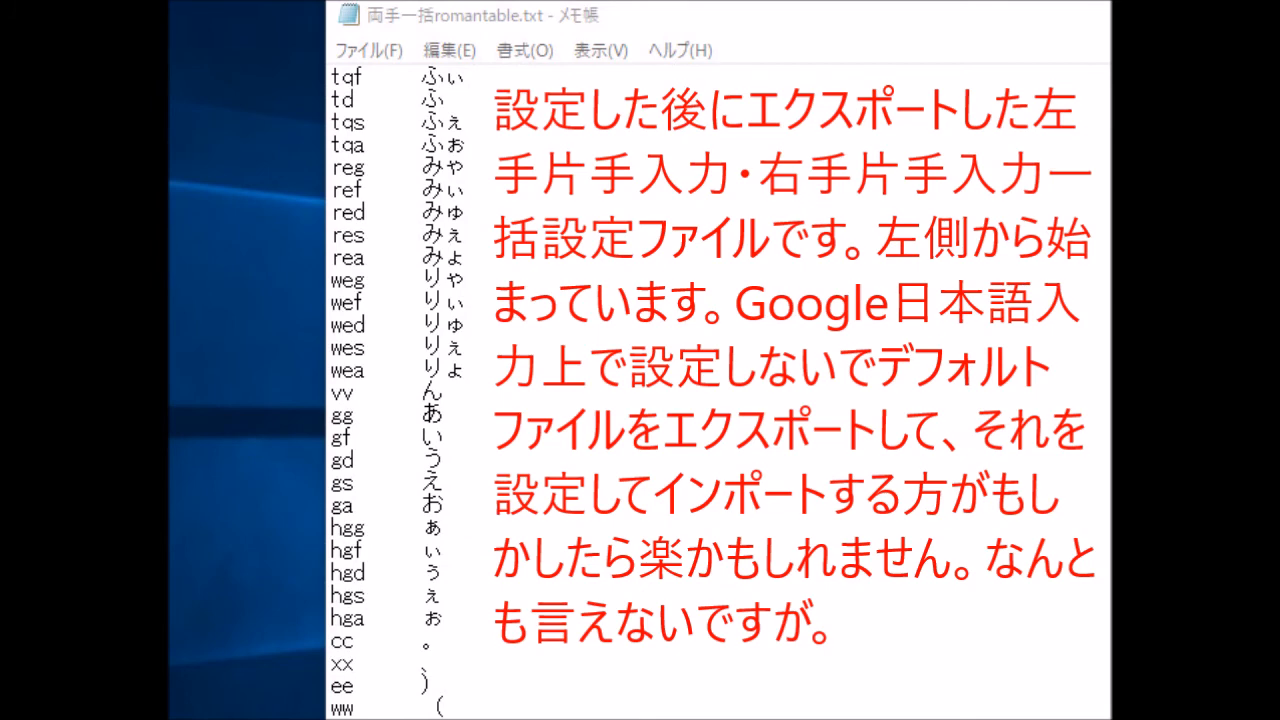
key("Page_Down")
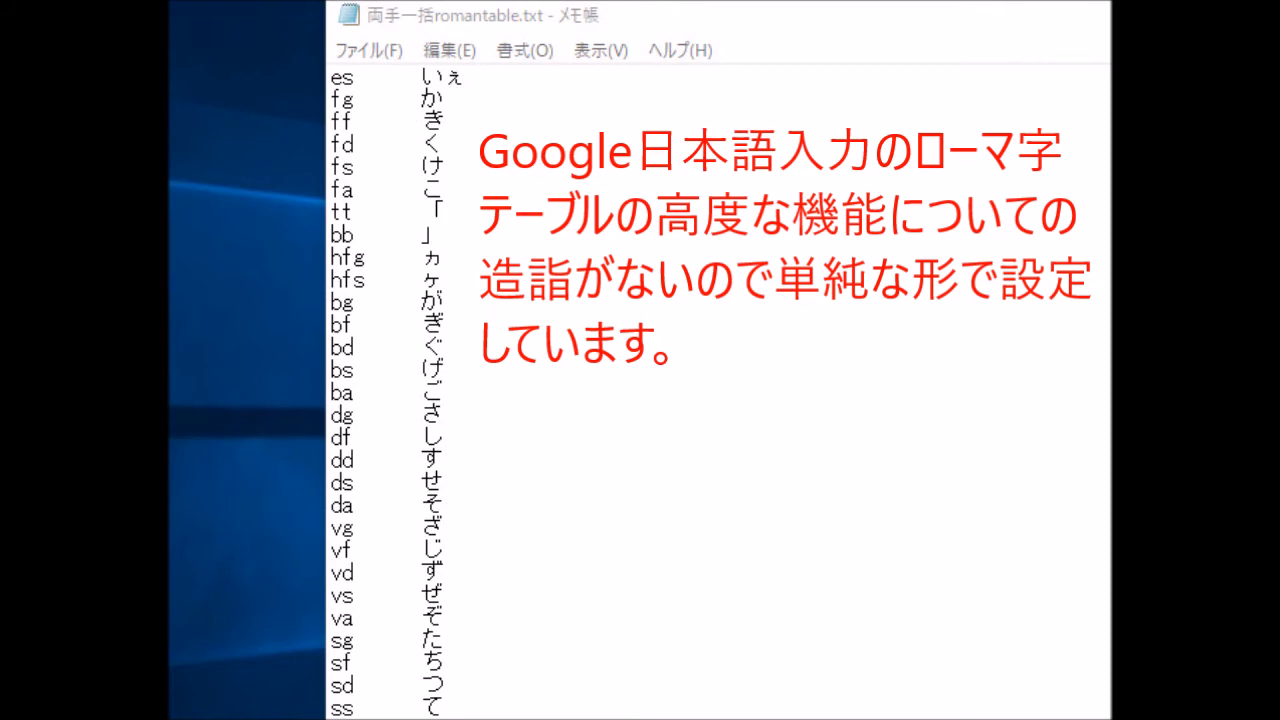
key("Page_Down")
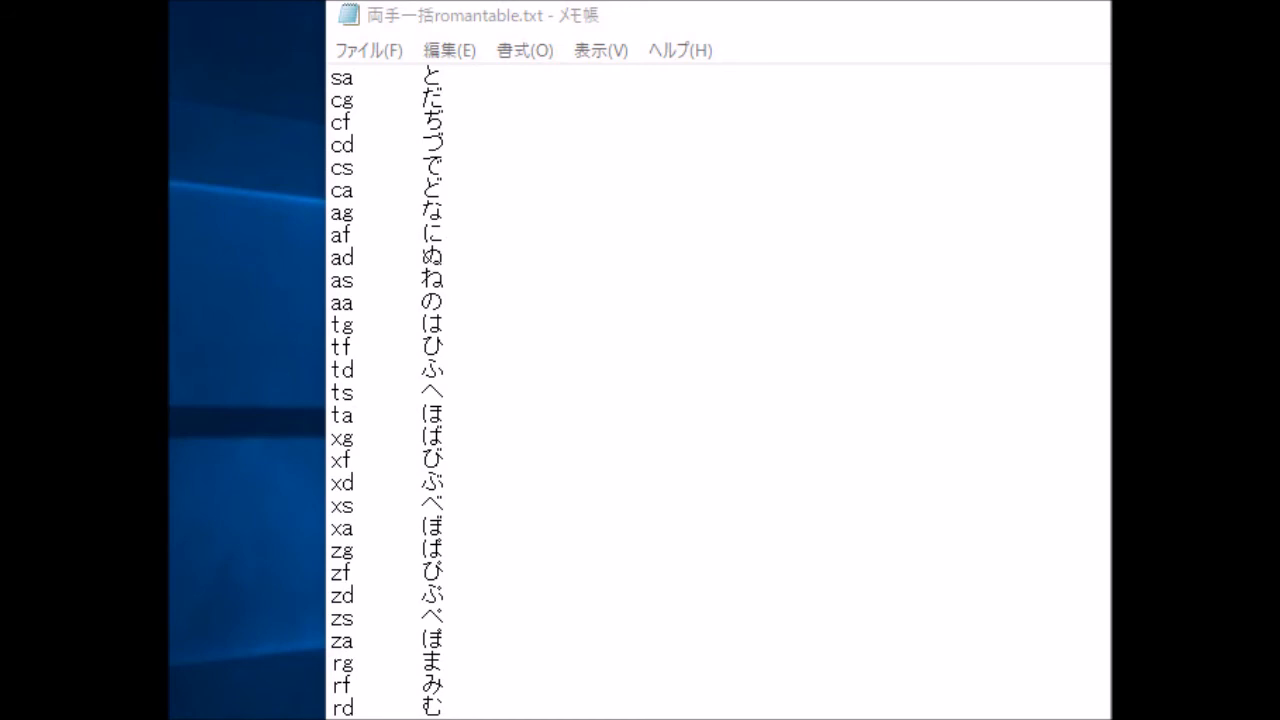
key("Page_Down")
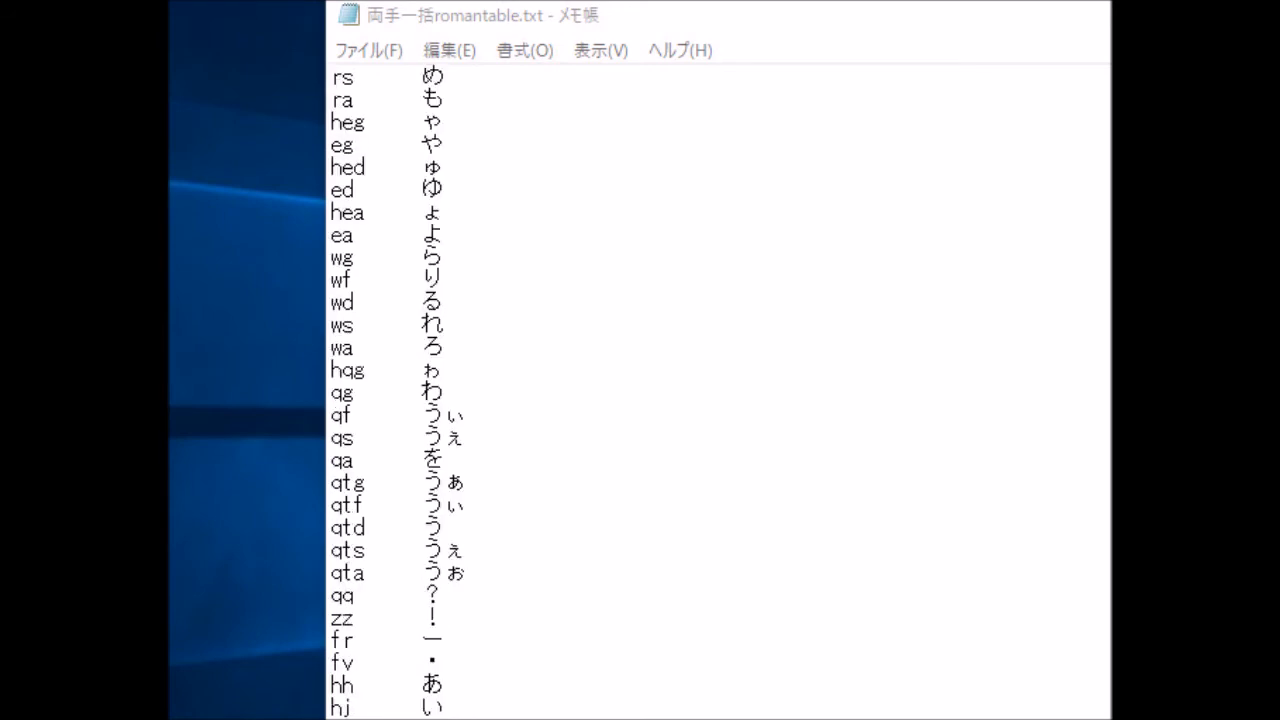
key("Page_Down")
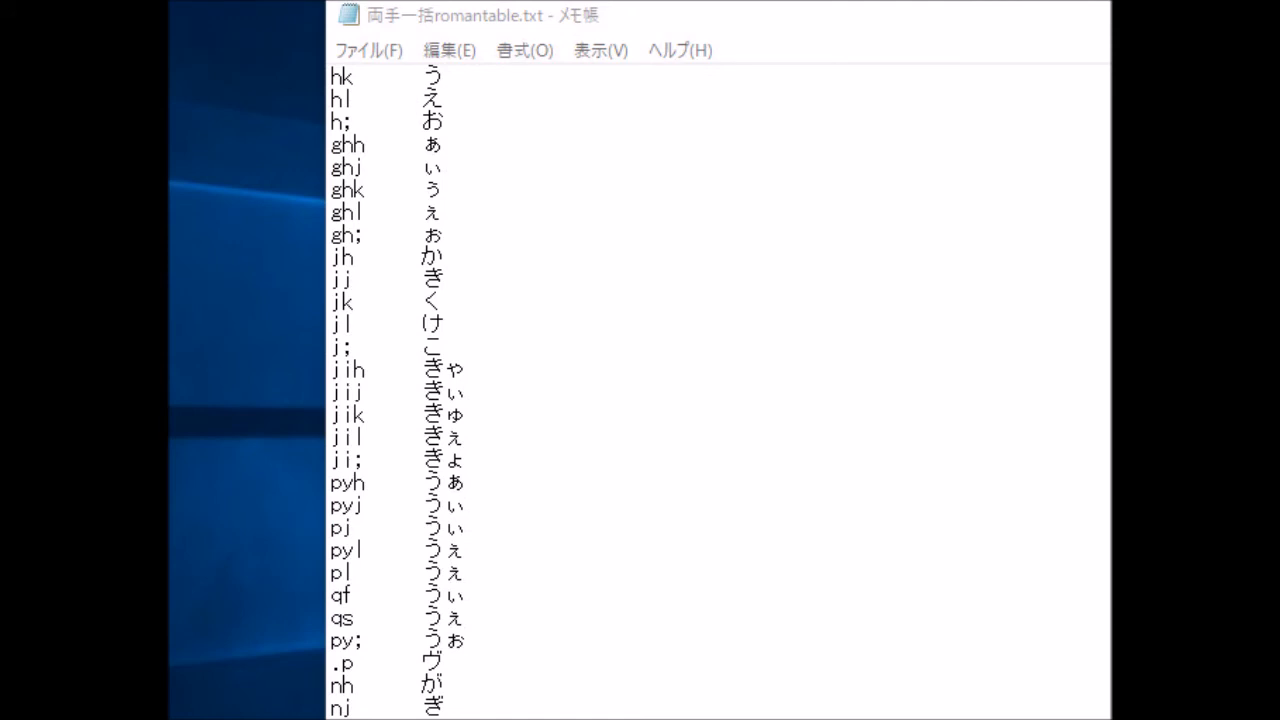
key("Page_Down")
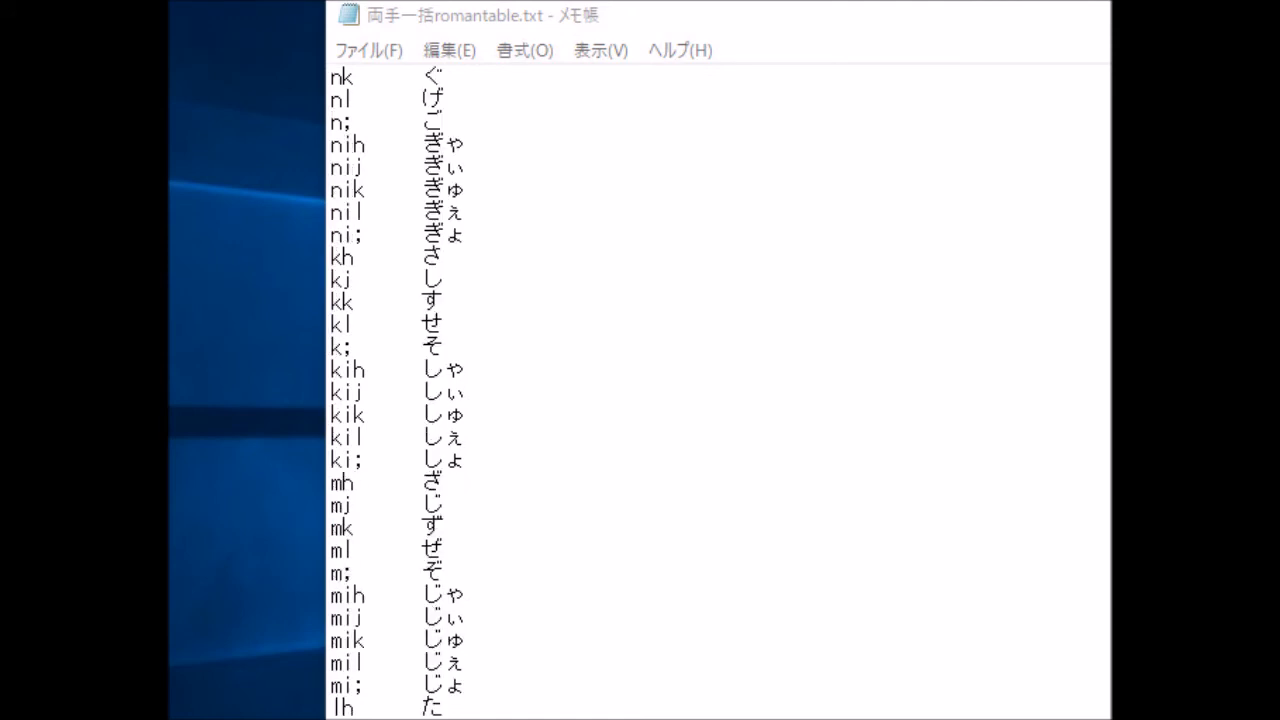
key("Page_Down")
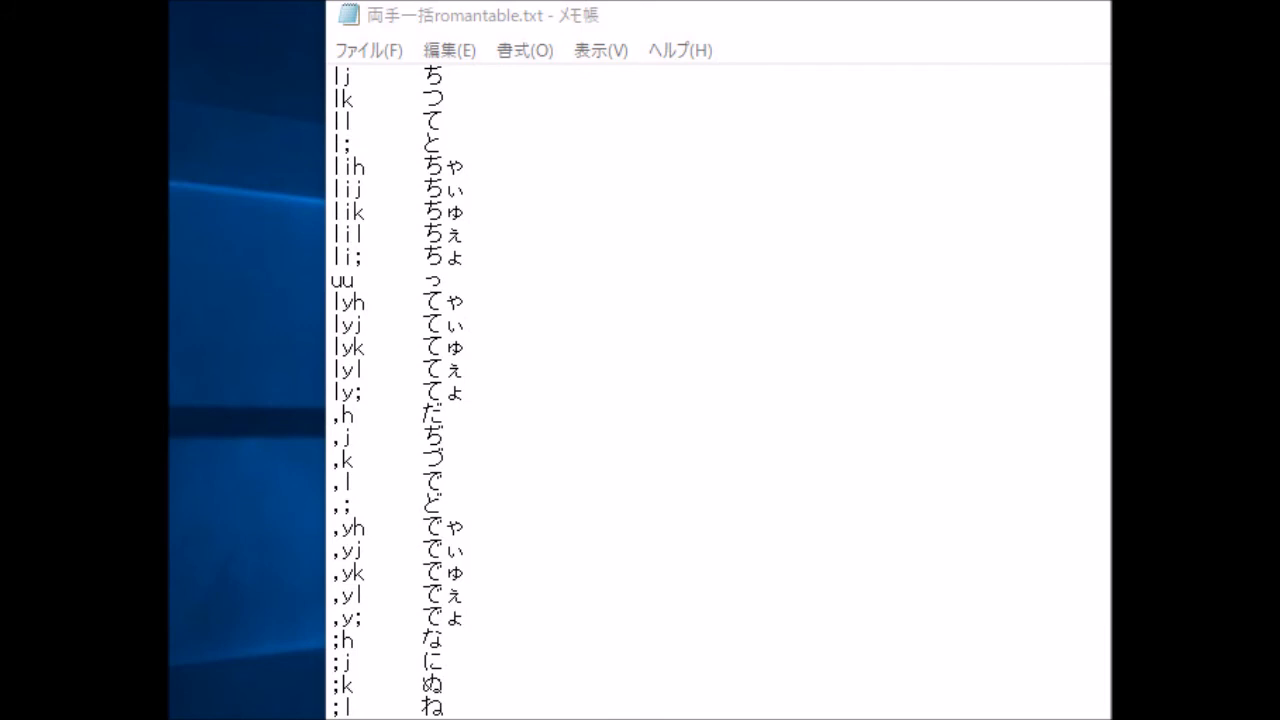
key("Page_Down")
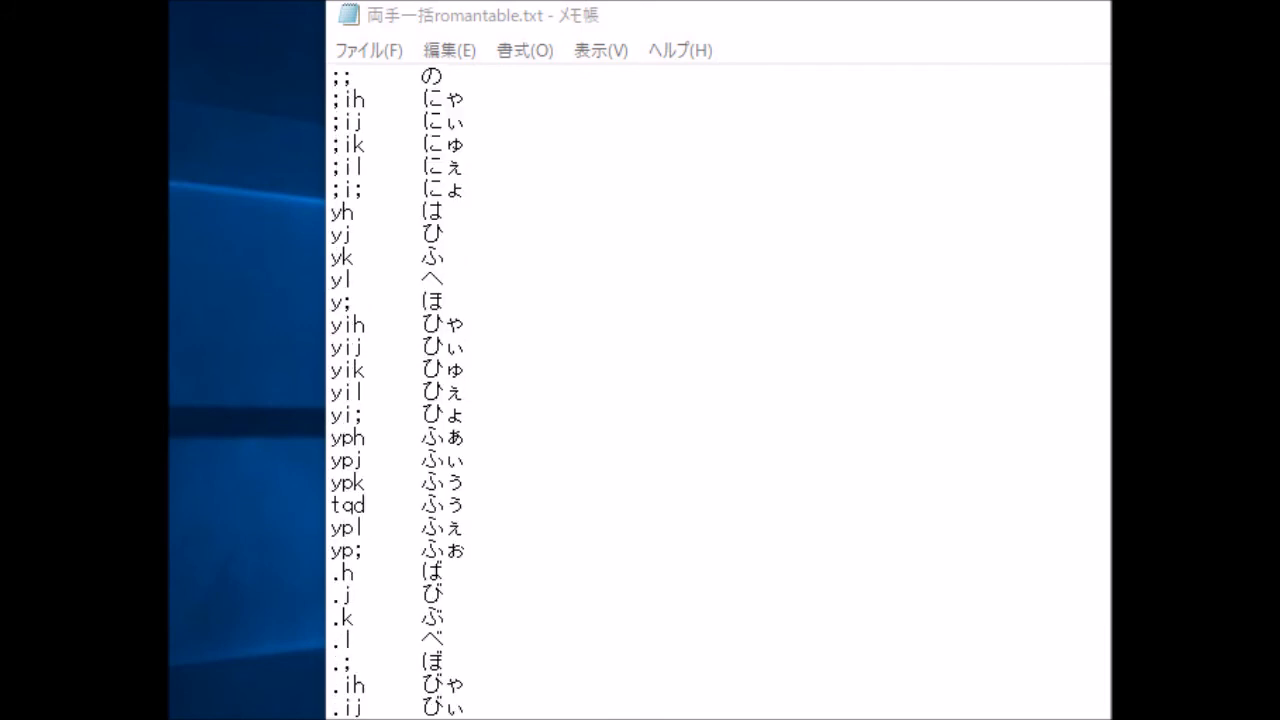
key("Page_Down")
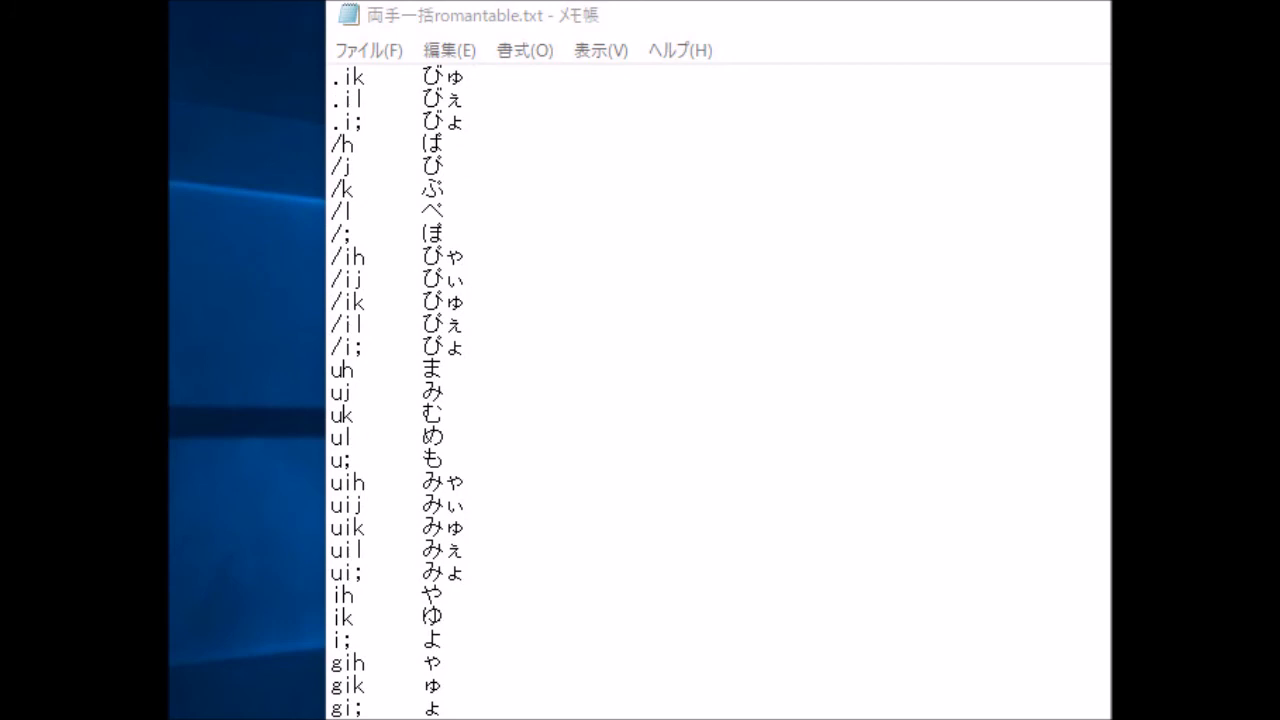
key("Page_Down")
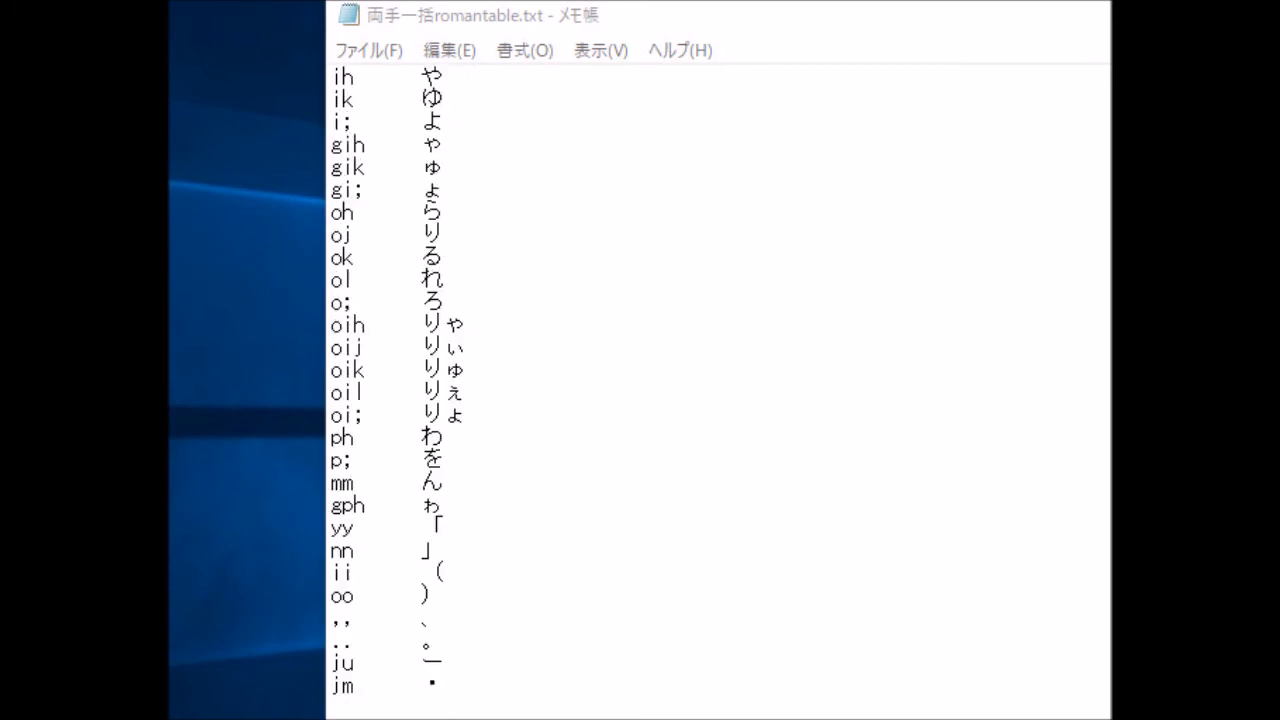